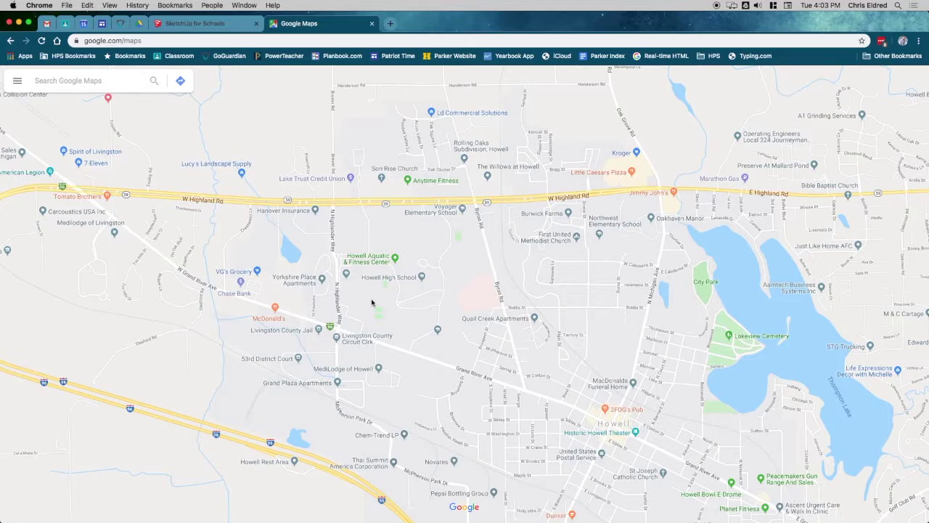
Locate downtown Detroit's riverfront around Hart Plaza on the map, close enough to make out individual buildings
scroll(372, 302, "up", 3)
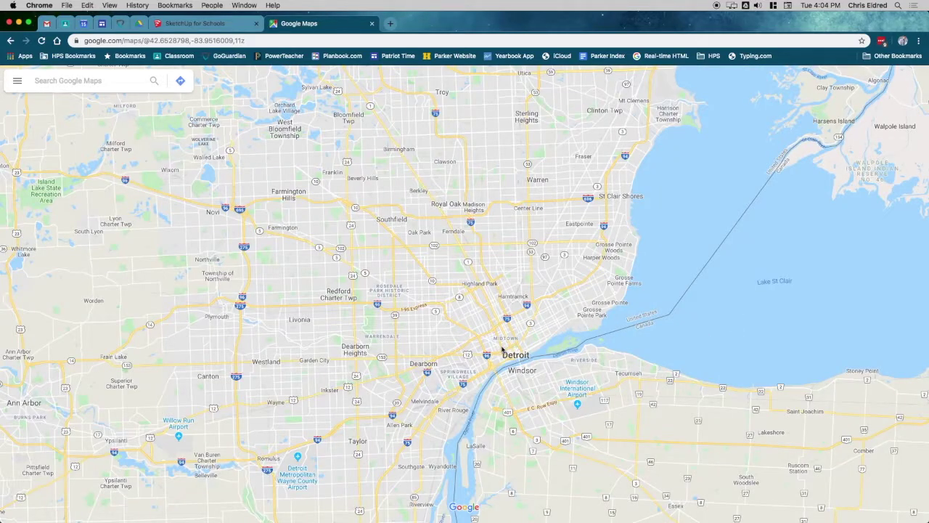
scroll(502, 350, "up", 3)
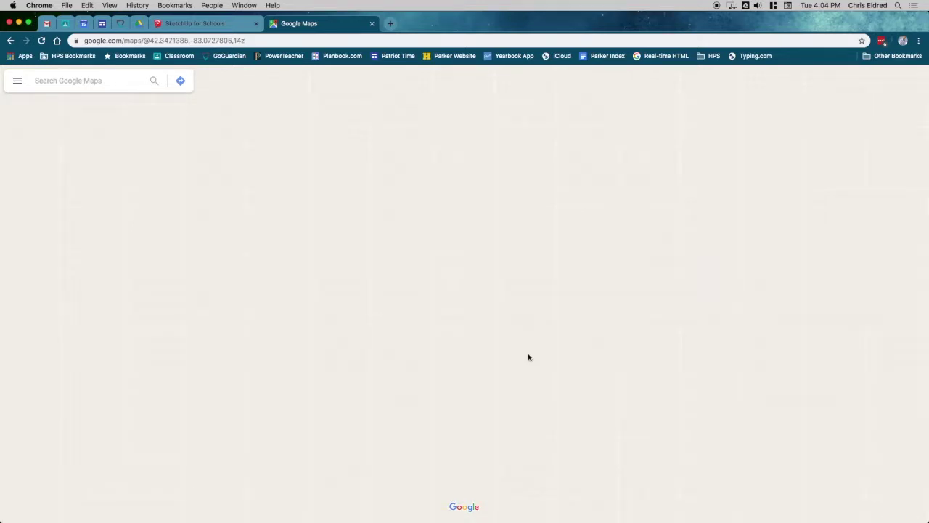
scroll(522, 360, "up", 3)
scroll(486, 339, "up", 2)
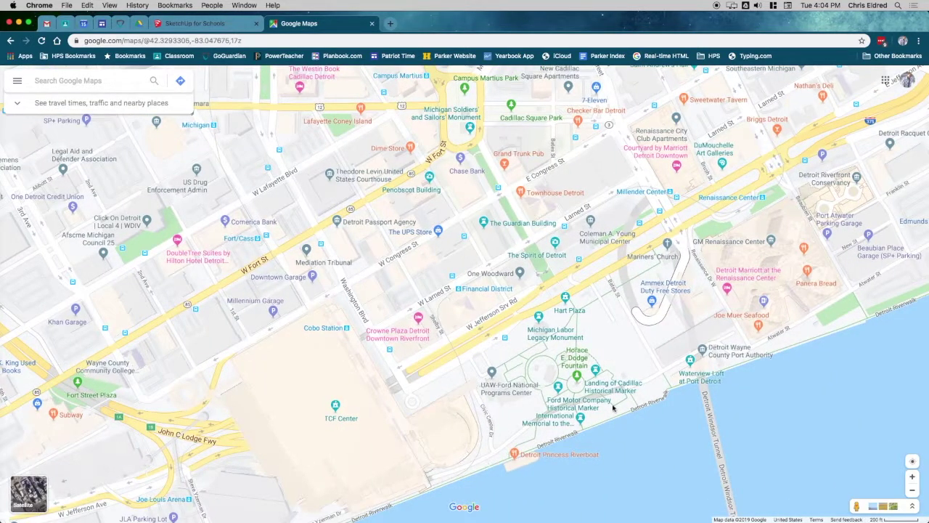
scroll(629, 380, "up", 1)
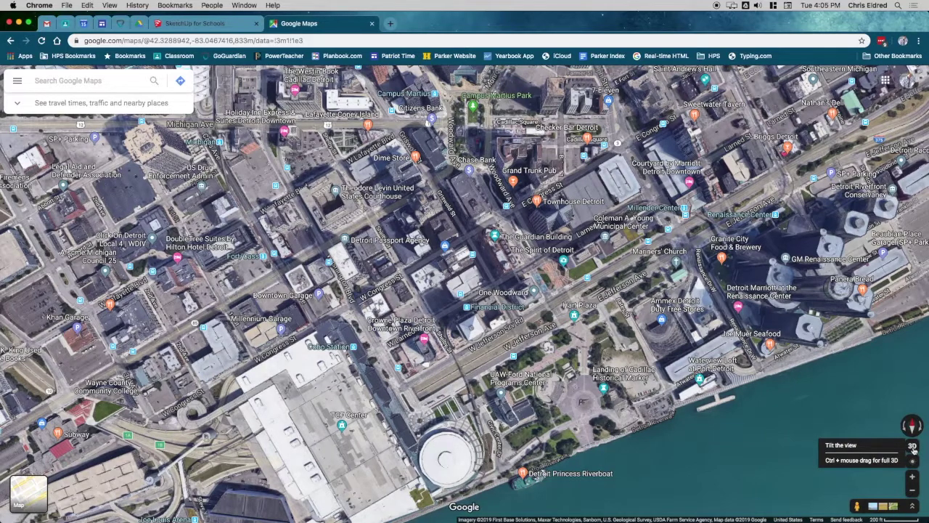
Show the satellite map in 3D and frame the One Woodward tower so its base corners are clear
left_click(913, 447)
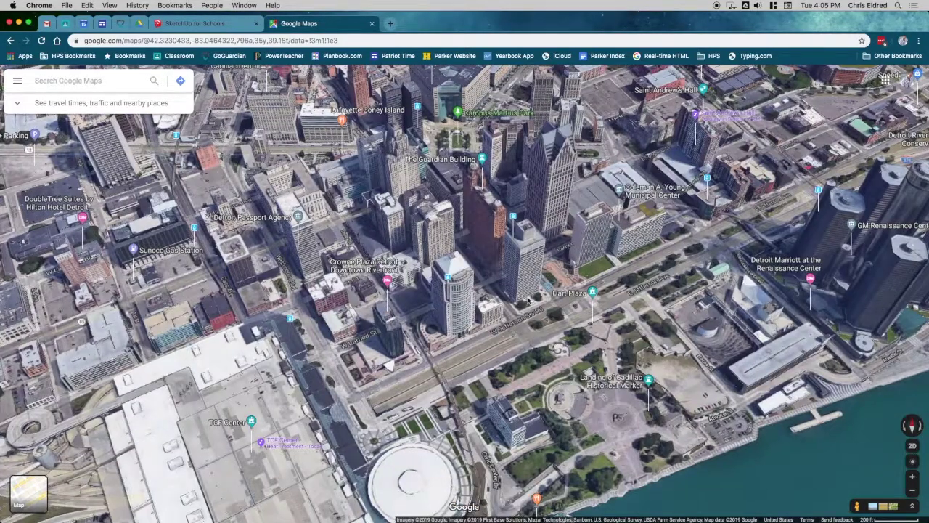
scroll(530, 300, "up", 3)
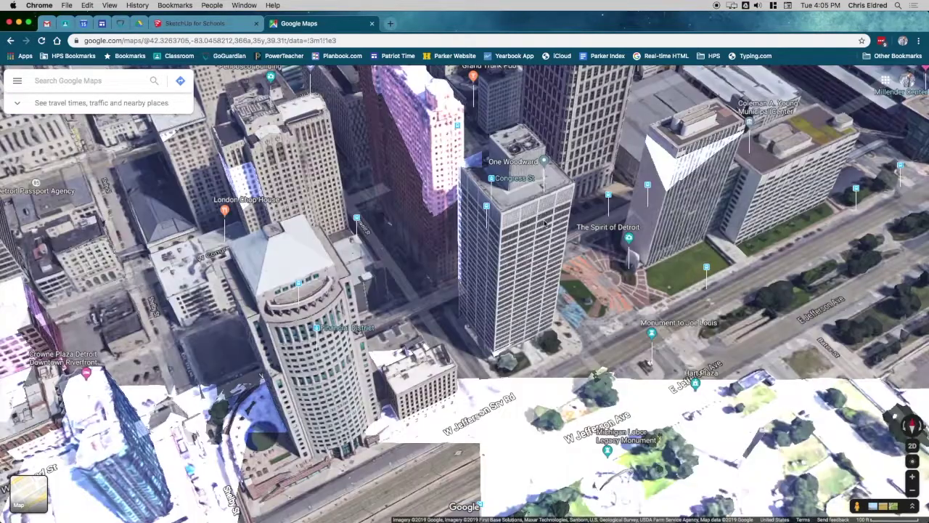
scroll(546, 223, "up", 2)
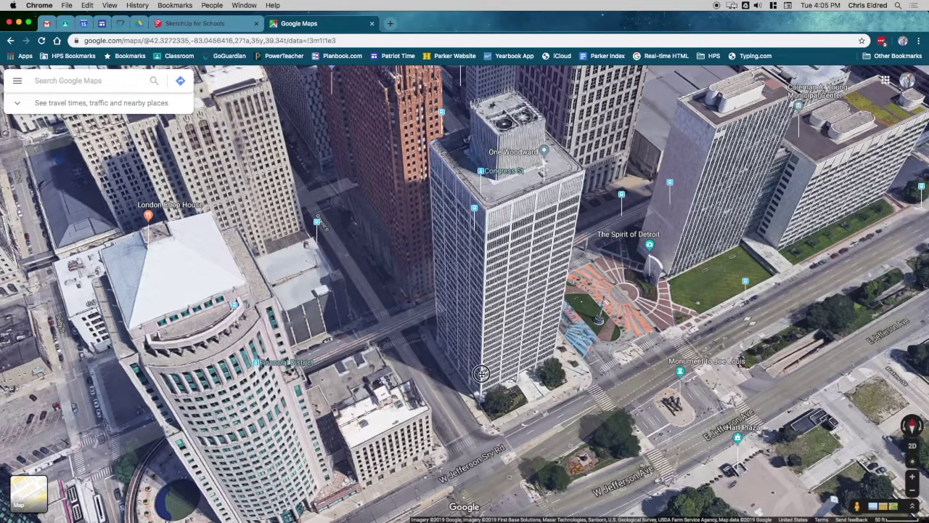
left_click_drag(482, 373, 401, 353)
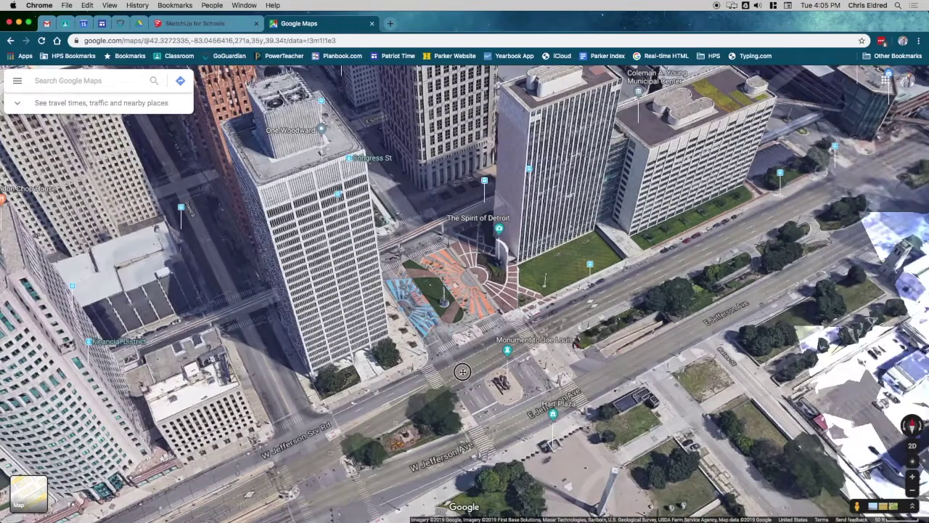
left_click_drag(463, 372, 611, 371)
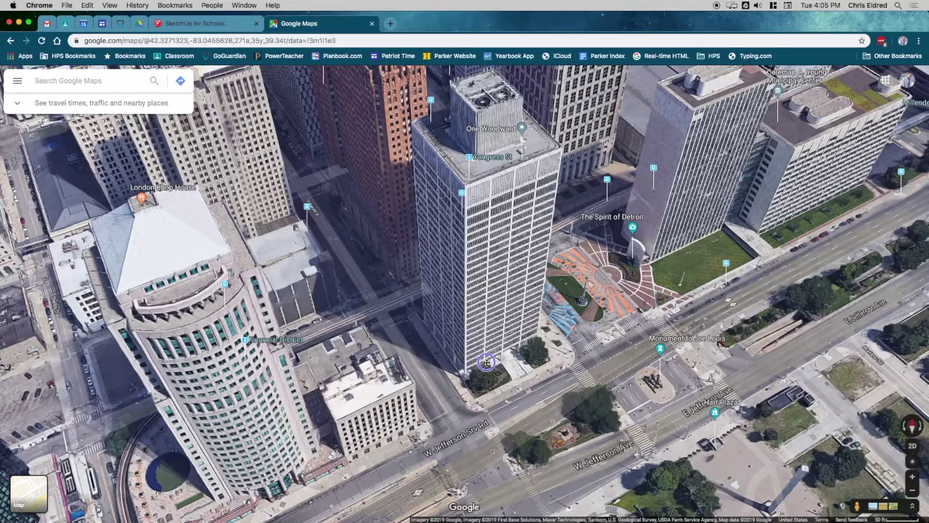
left_click_drag(486, 362, 557, 356, "ctrl")
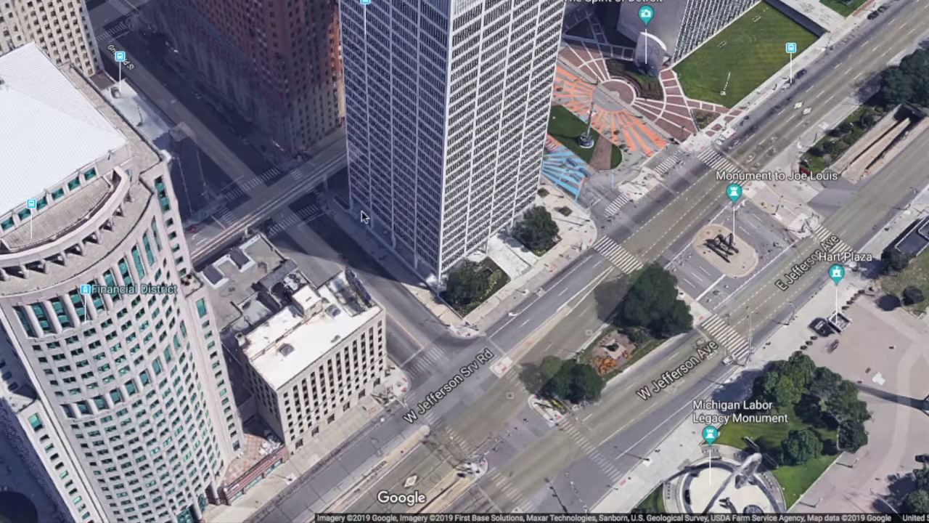
Measure the side-street edge of the One Woodward tower's base from its front corner, and close the measurement
right_click(439, 292)
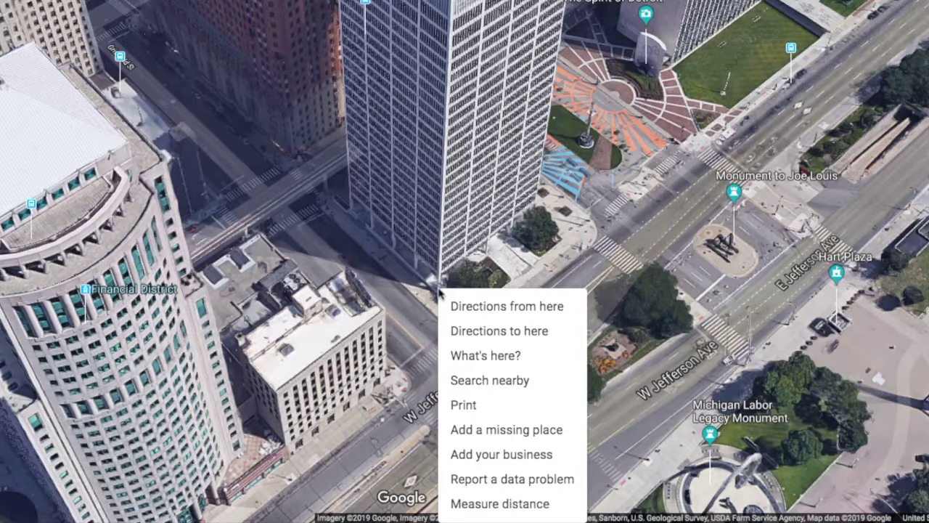
left_click(476, 503)
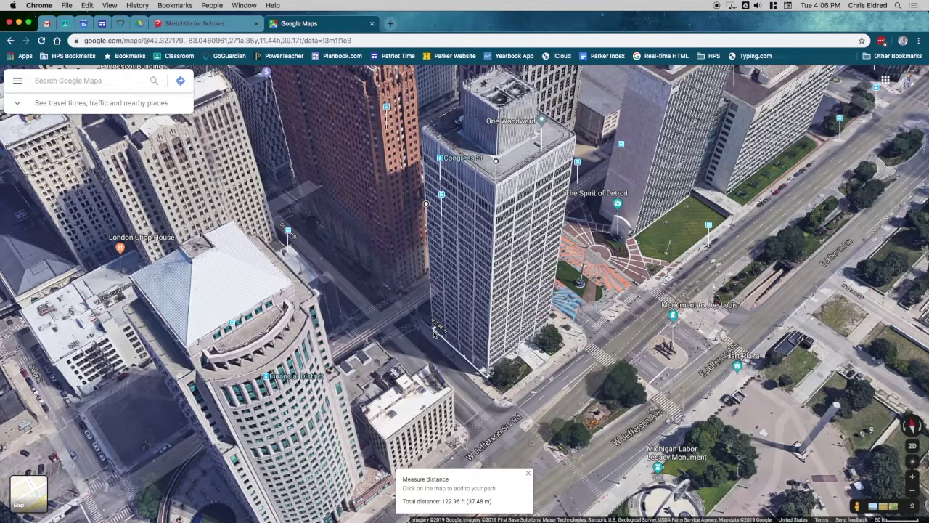
left_click(527, 473)
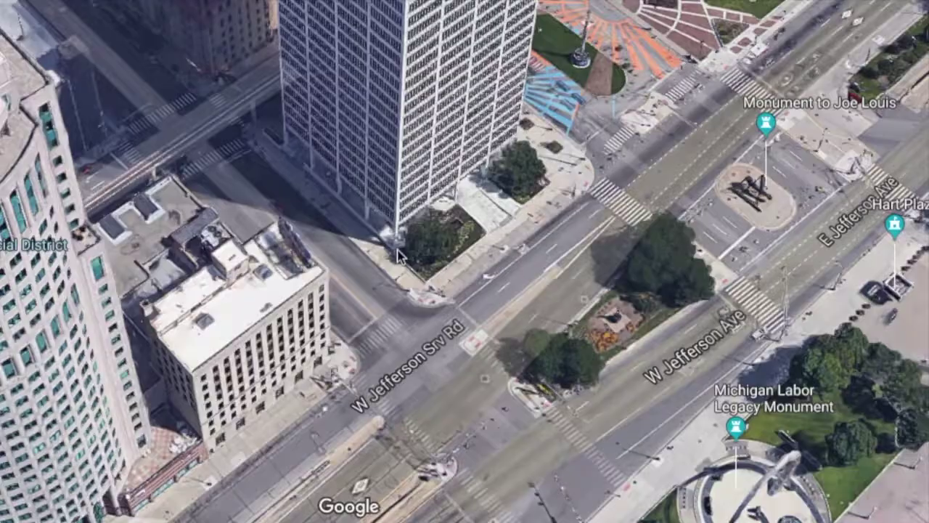
Measure the tower's base edge along W Jefferson from the same front corner, check it from another angle, and close the measurement
right_click(397, 254)
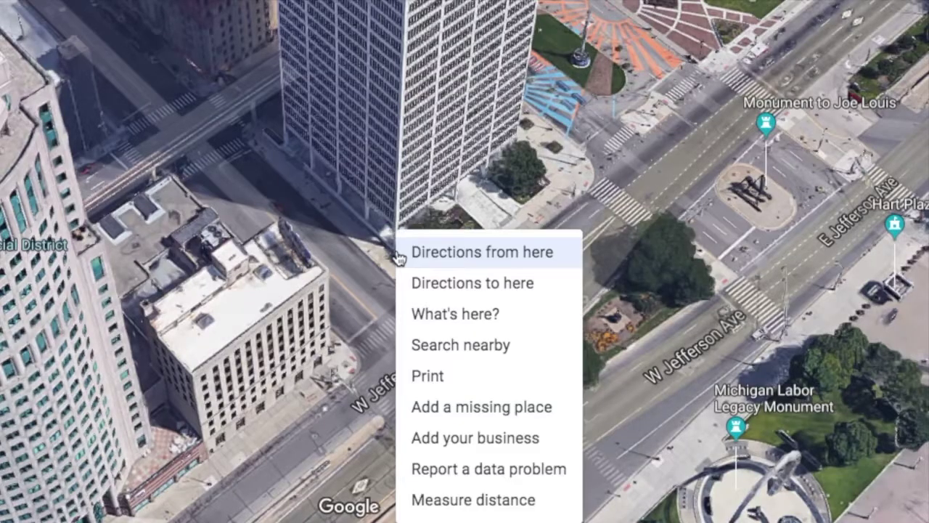
left_click(452, 500)
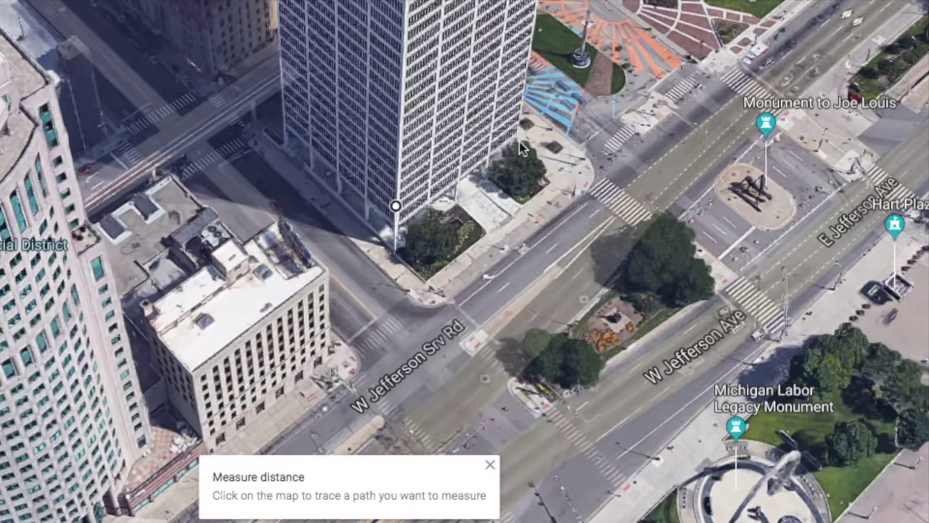
left_click(519, 172)
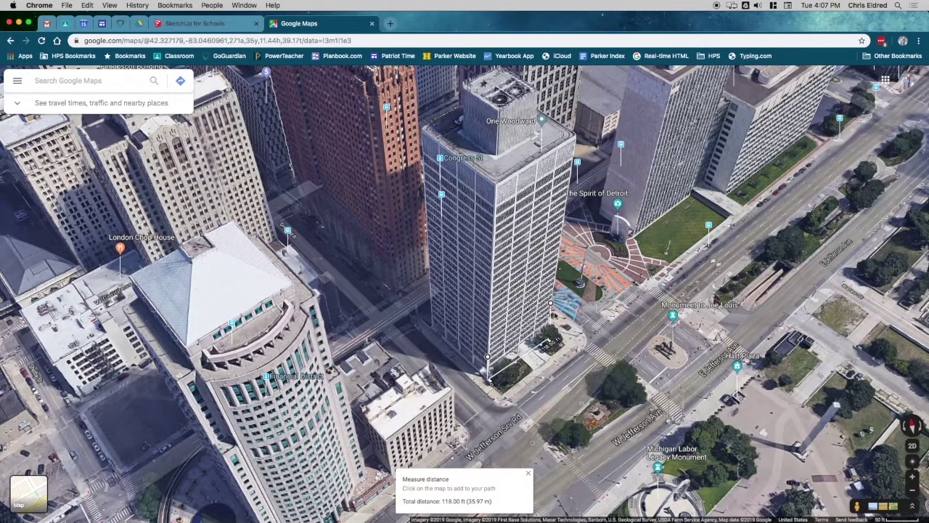
left_click_drag(551, 305, 397, 321)
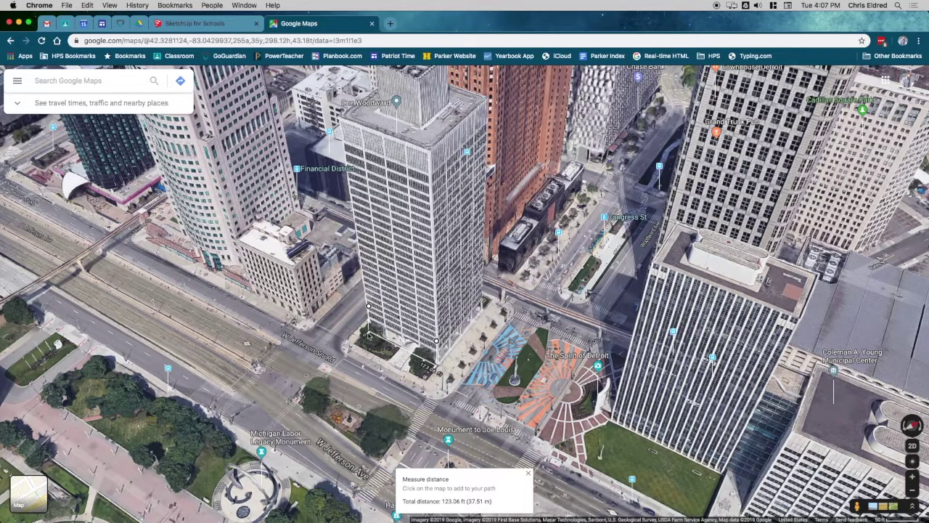
left_click(528, 474)
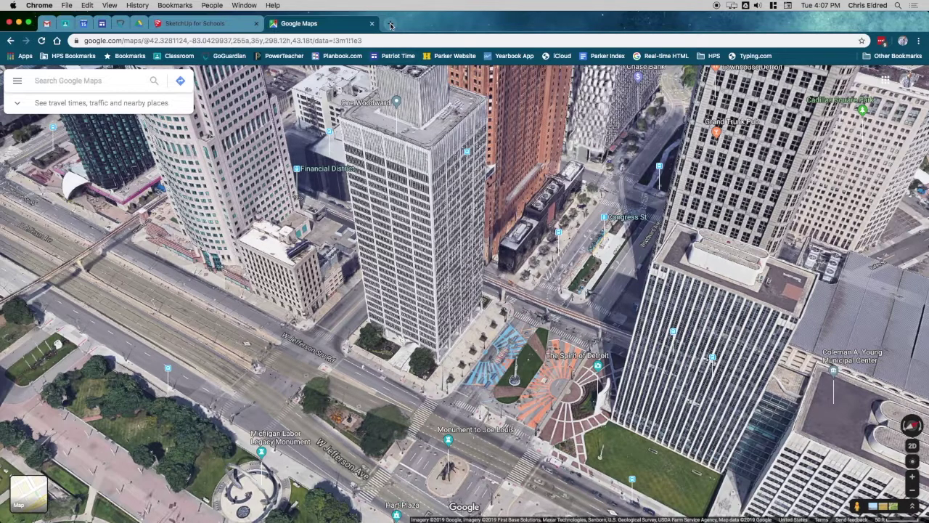
Look up the tower's height in a new browser page by searching for "how tall is 1 woodward ave"
left_click(395, 105)
key("super+t")
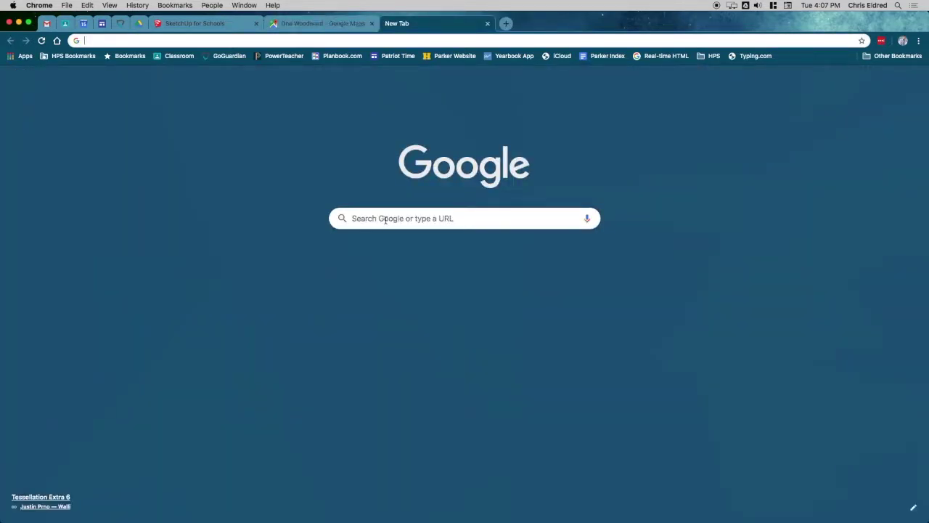
type("how tall")
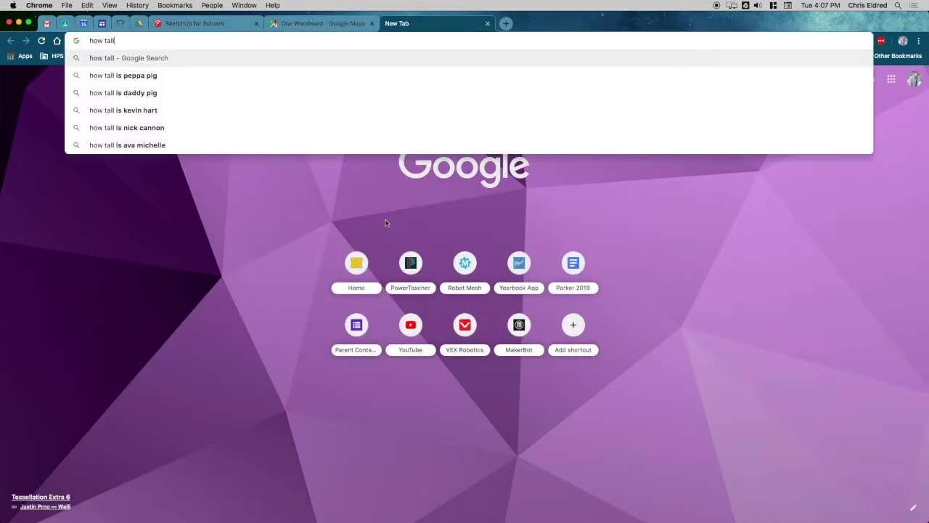
type(" is 1 woodwa")
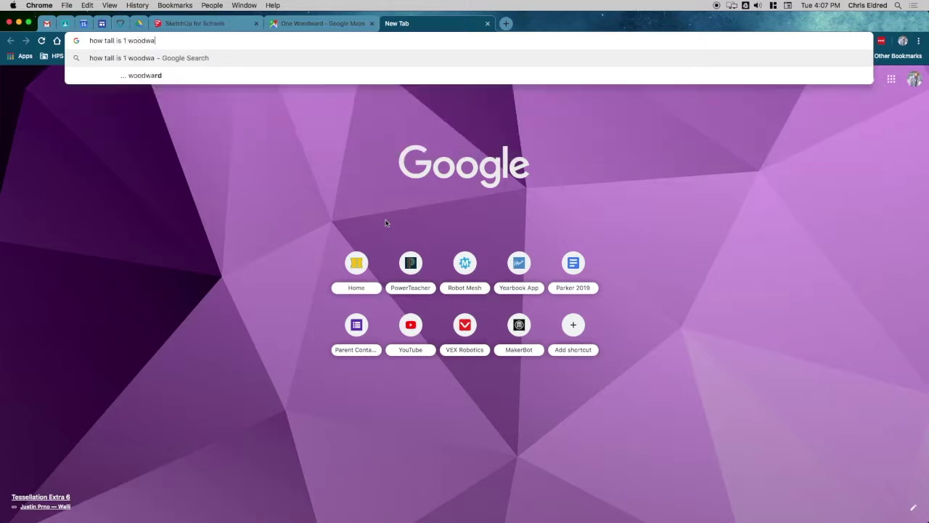
type("rd ave")
key("Return")
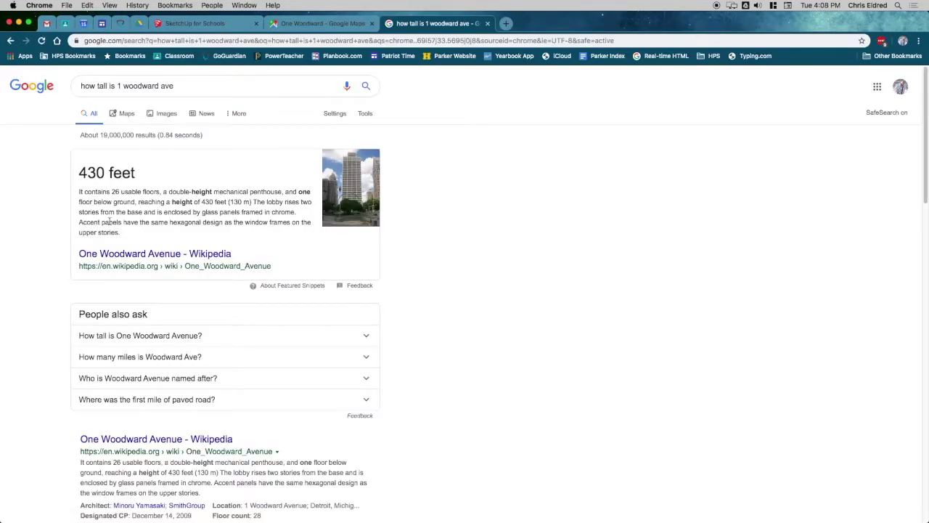
Switch to SketchUp for Schools, create a model from the Feet and Inches template, and draw a 123' by 118' rectangle from the origin
left_click(206, 24)
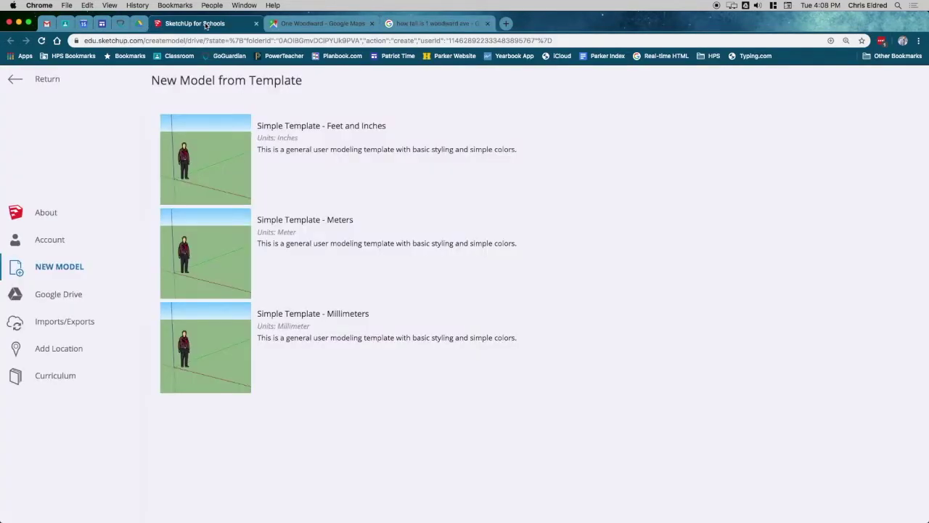
left_click(208, 169)
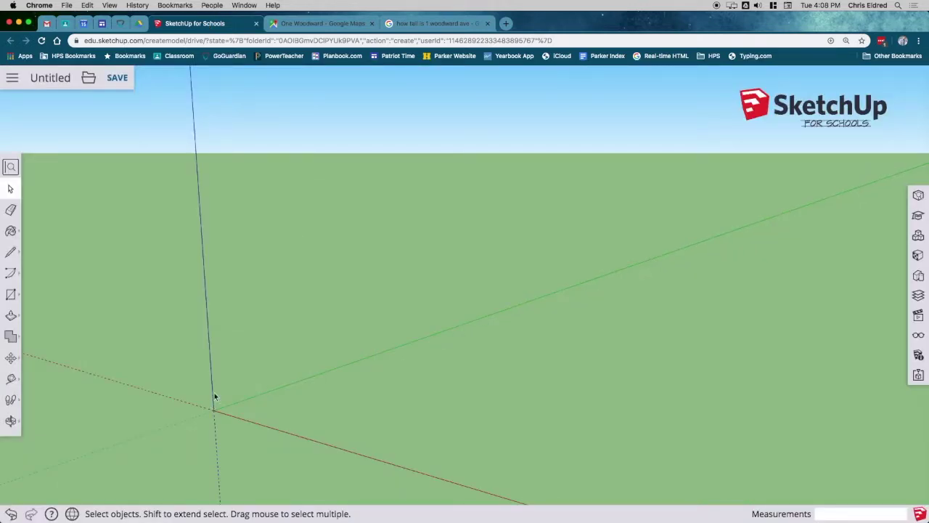
key("r")
left_click(213, 410)
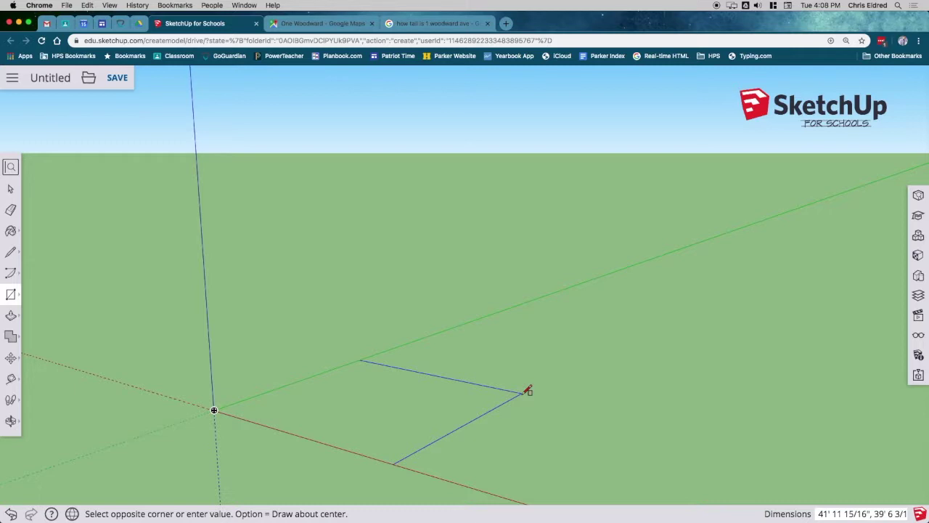
type("123',")
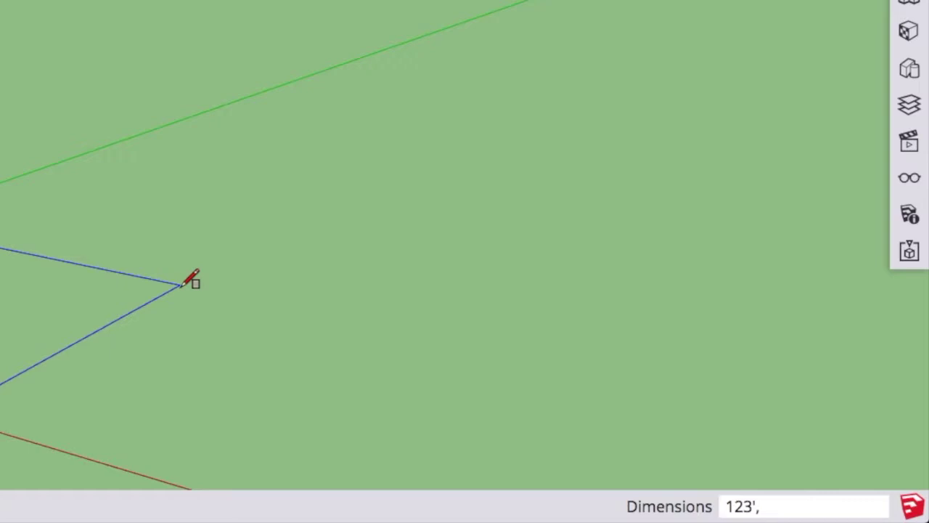
type("118'")
key("Return")
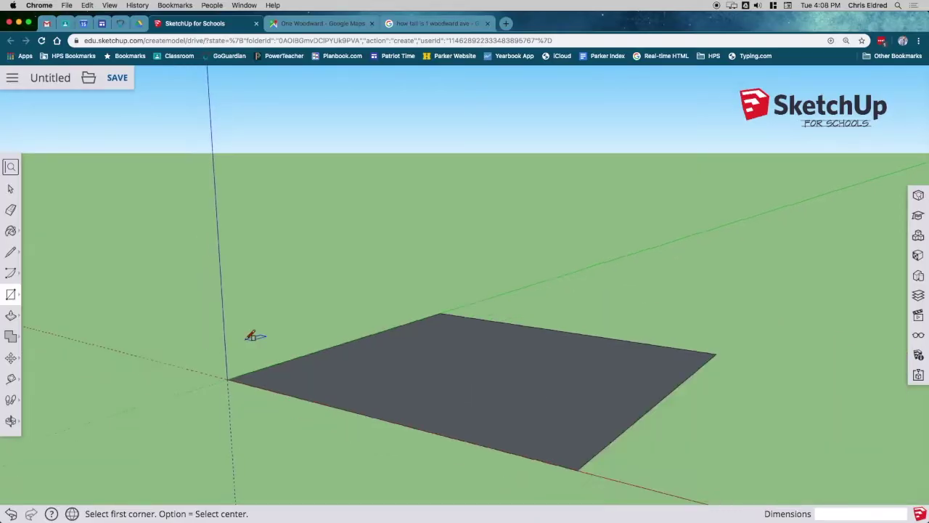
Add dimensions outside the two front edges of the rectangle, covering its 118' and 123' sides
scroll(251, 335, "down", 2)
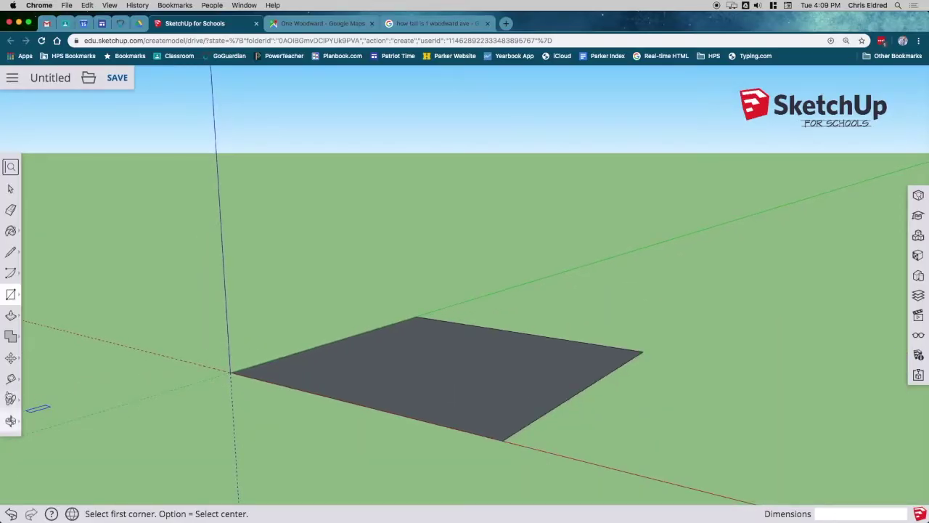
left_click(11, 379)
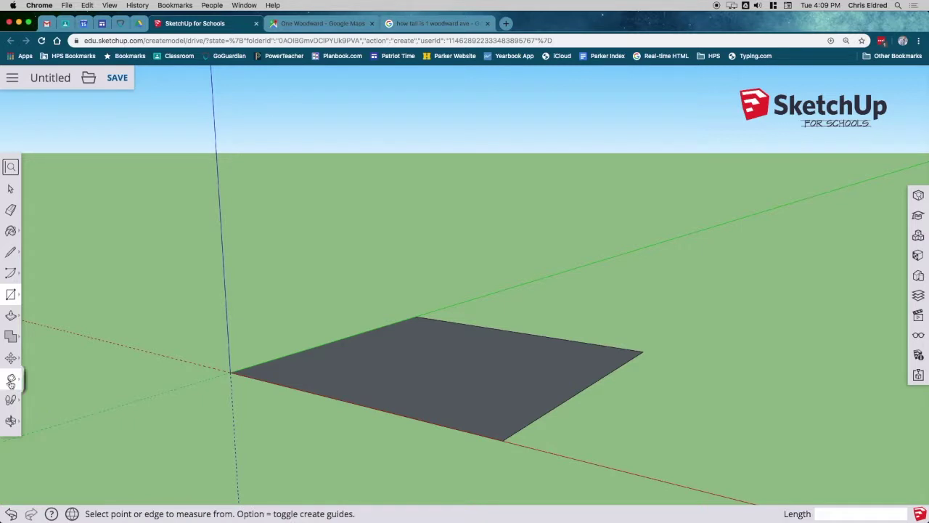
left_click(58, 344)
left_click(507, 438)
left_click(570, 438)
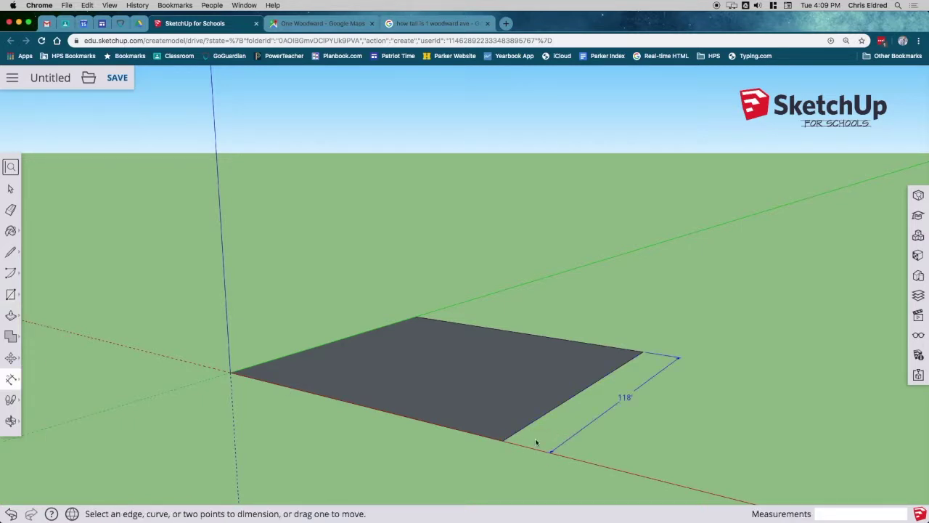
left_click(443, 427)
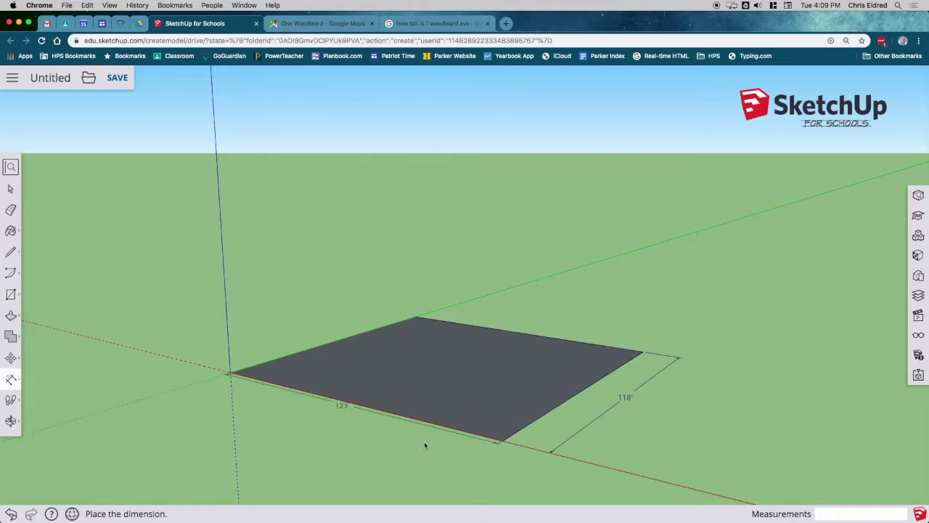
left_click(418, 439)
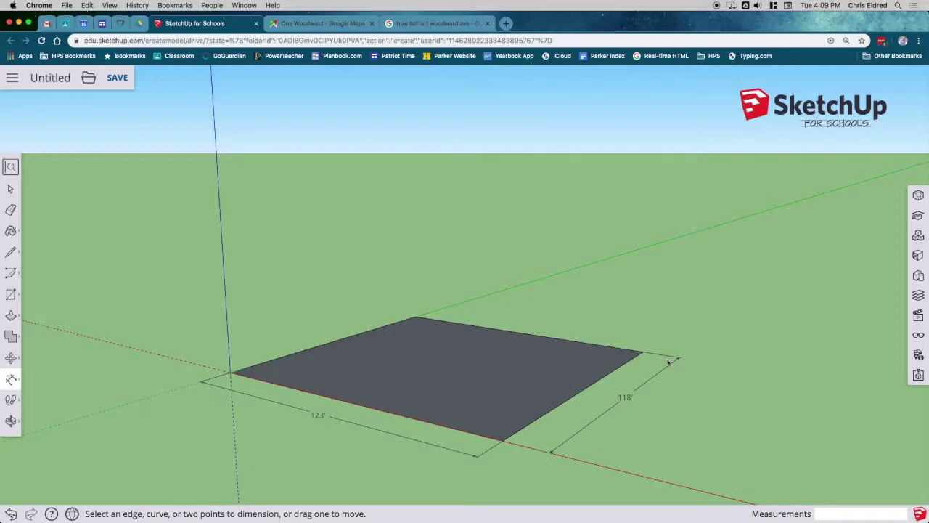
Push/Pull the rectangular footprint up 430' to form the tower block
key("p")
left_click(462, 394)
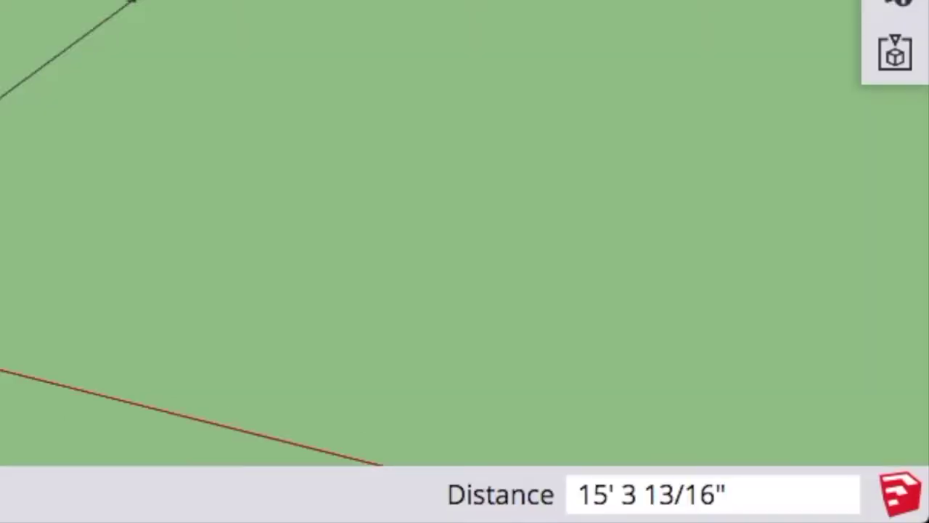
type("430")
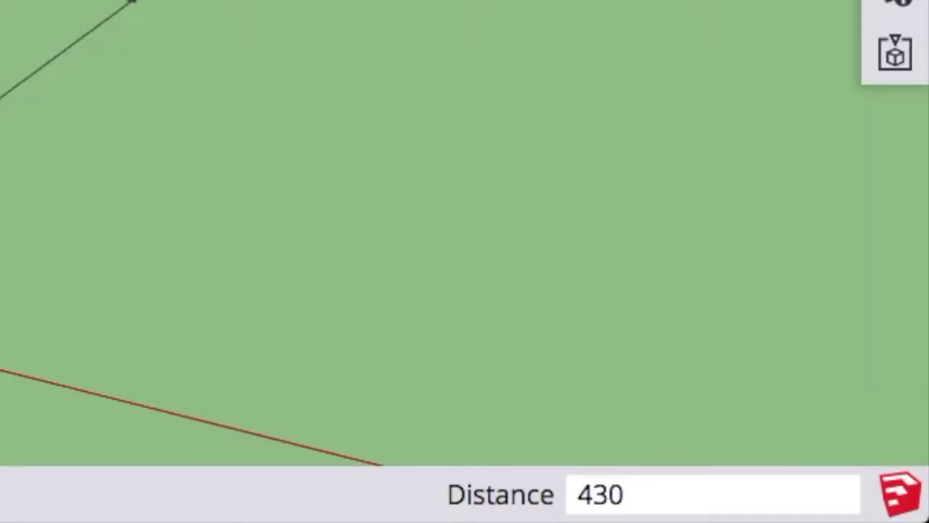
type("'")
key("Return")
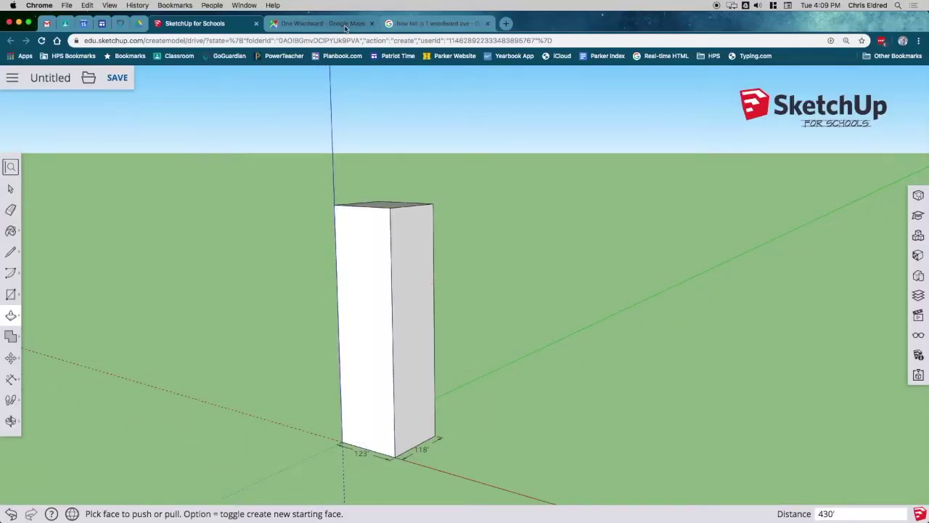
Check One Woodward's rooftop in Google Maps, and offset the outline of the SketchUp tower's top face inward
left_click(345, 25)
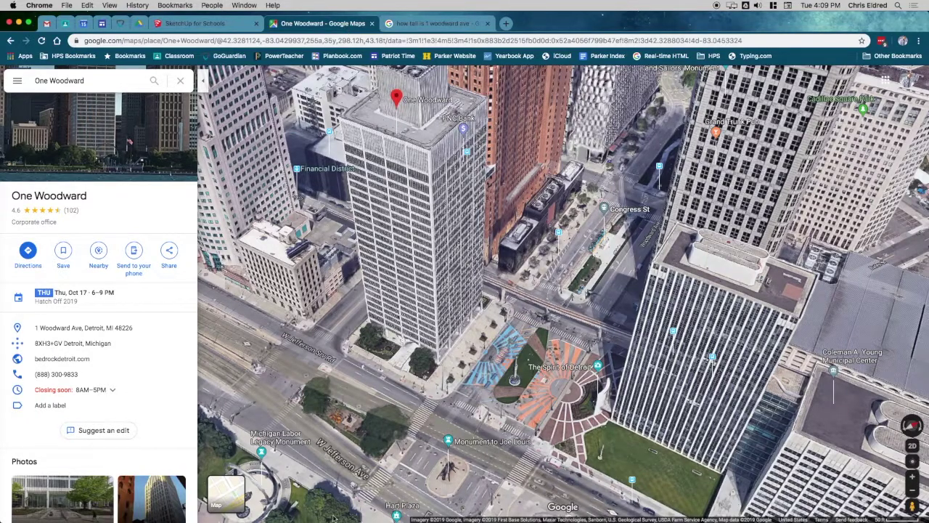
scroll(405, 323, "down", 5)
scroll(406, 323, "up", 2)
scroll(406, 323, "up", 2)
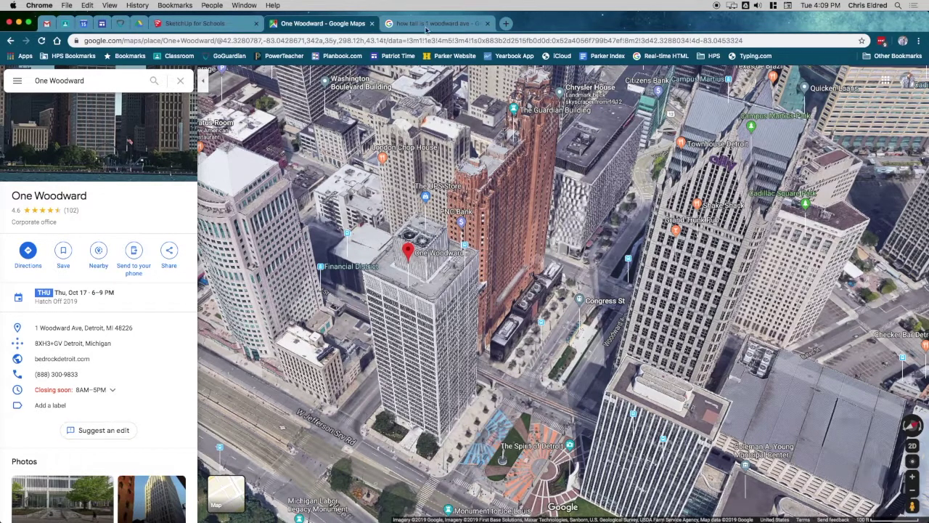
left_click(196, 24)
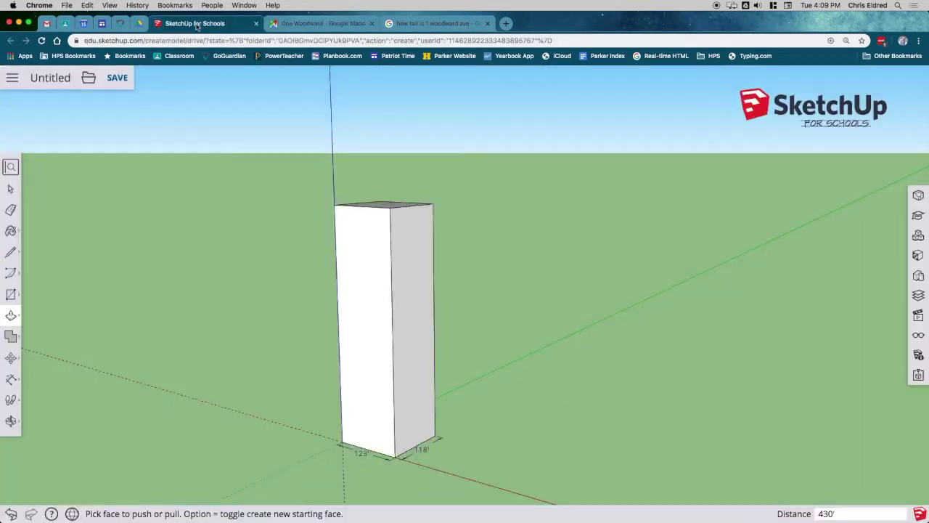
middle_click_drag(390, 200, 395, 326)
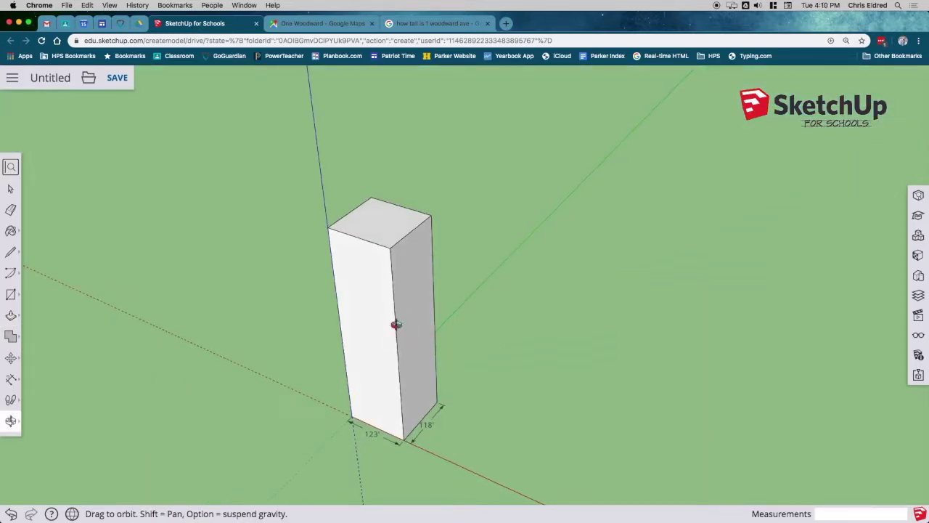
left_click(11, 336)
left_click(349, 210)
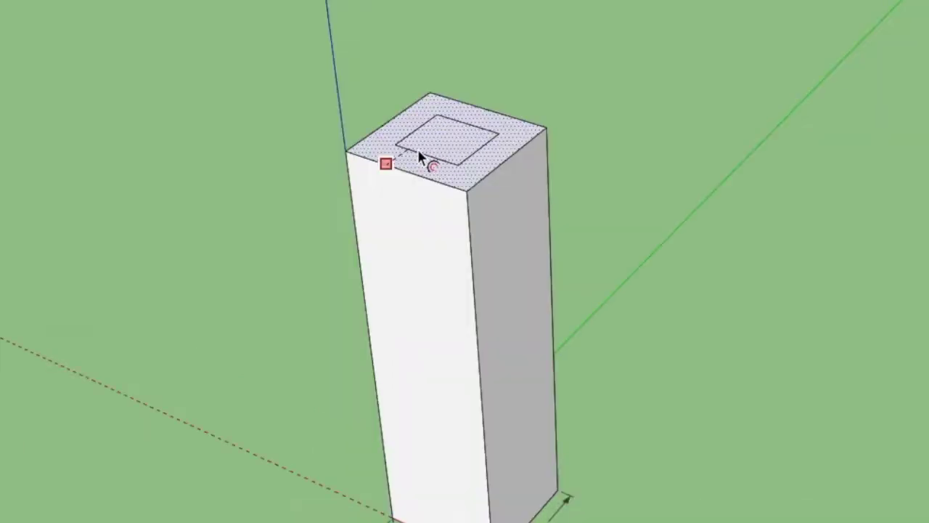
left_click(420, 147)
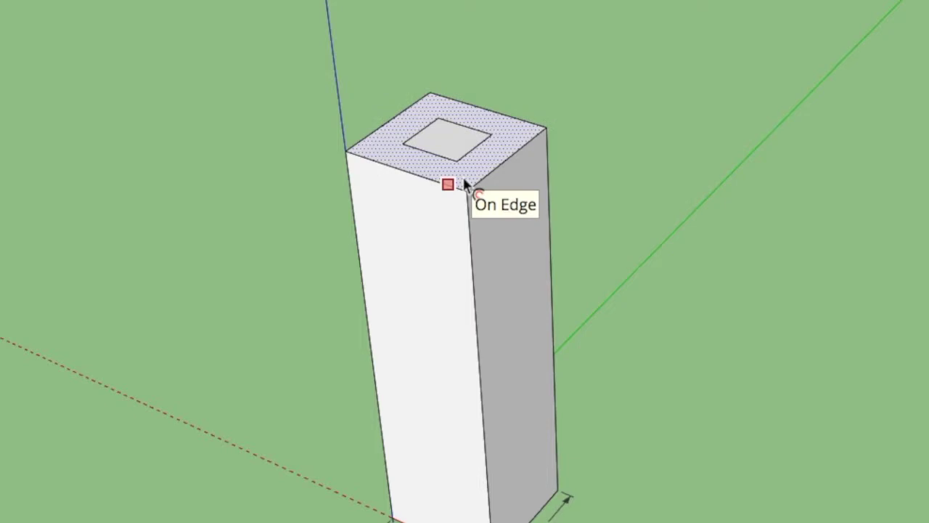
Push/Pull the border around the inset rooftop face down about 46' 6", leaving a raised central block
key("p")
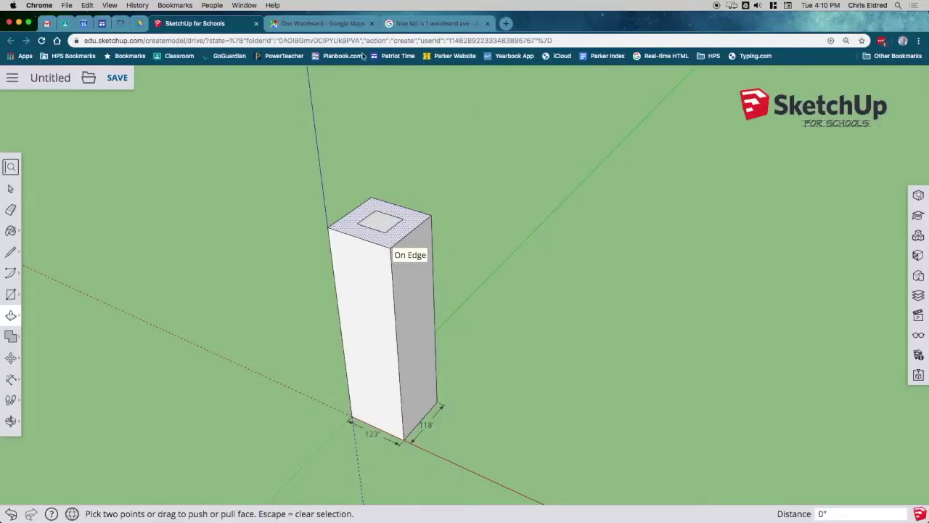
left_click(337, 24)
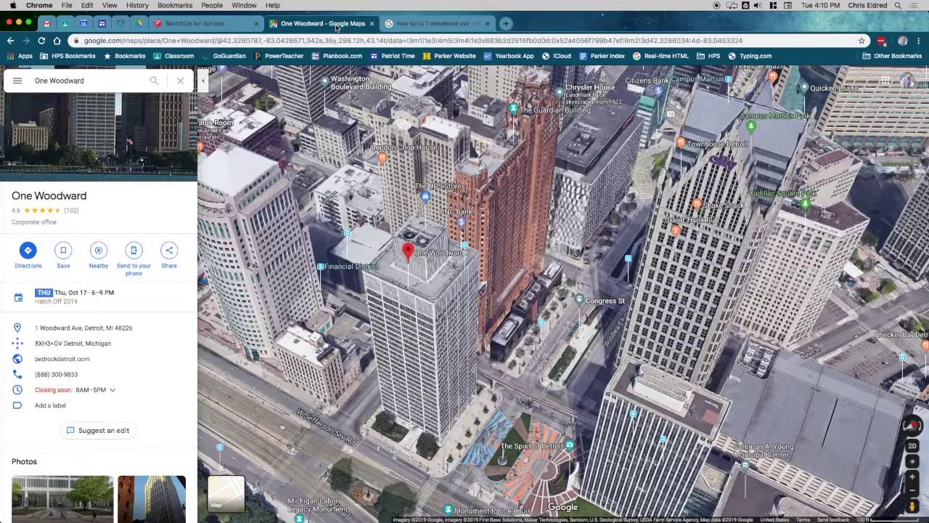
left_click(225, 25)
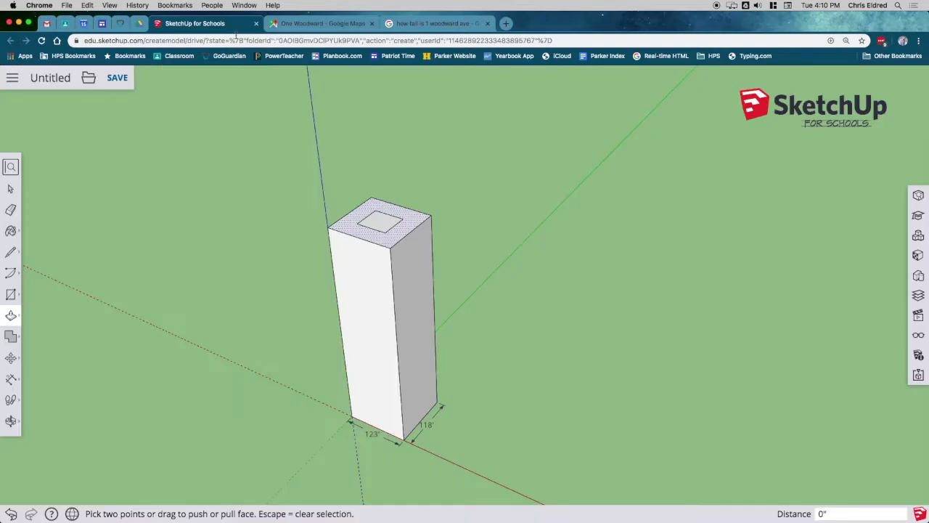
left_click(398, 242)
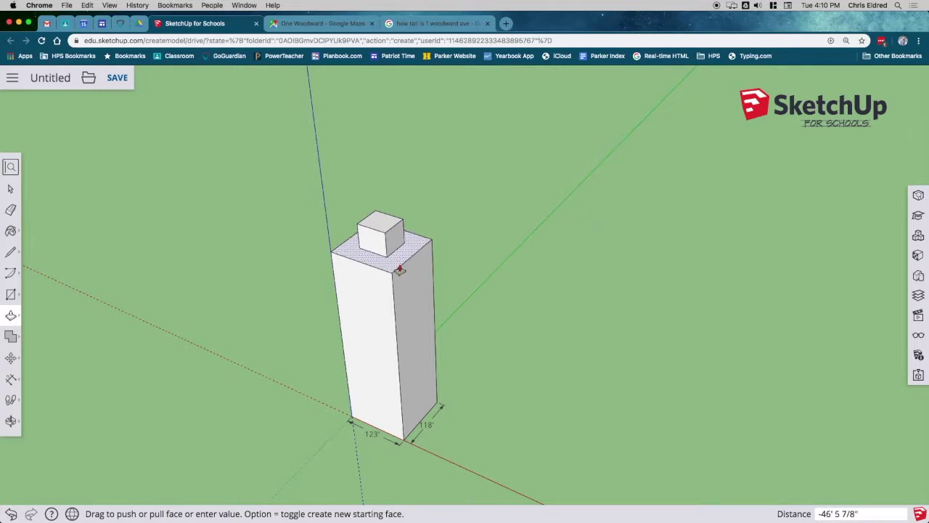
left_click(399, 267)
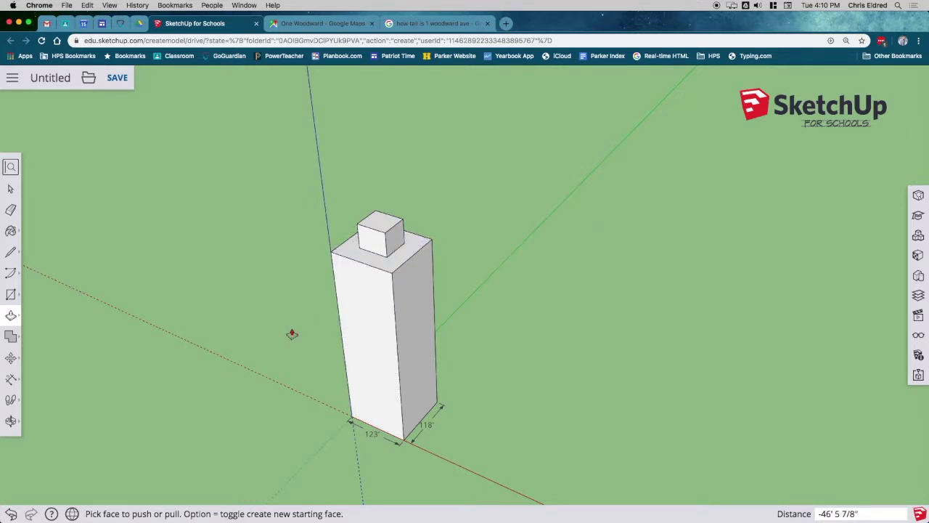
Examine the columns at One Woodward's base in Google Maps, and offset the outline of the SketchUp tower's underside inward
left_click(307, 24)
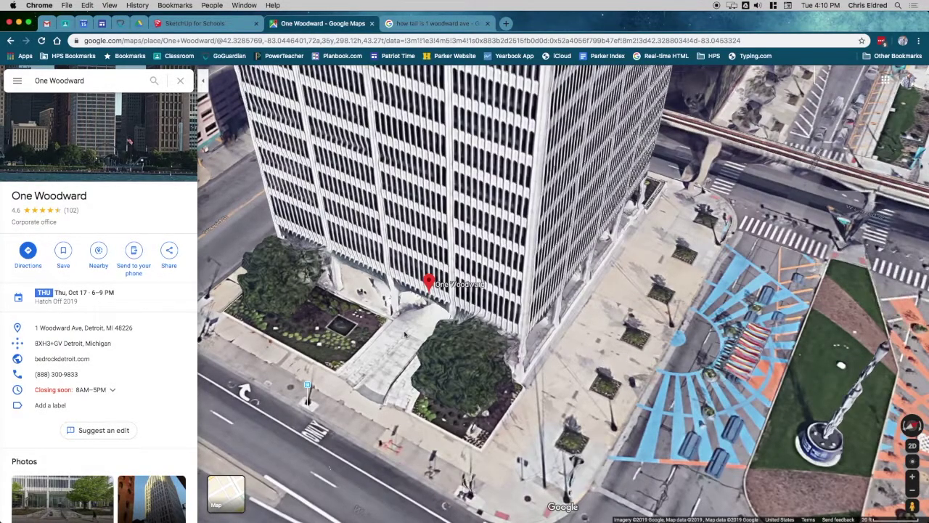
left_click_drag(475, 370, 432, 311)
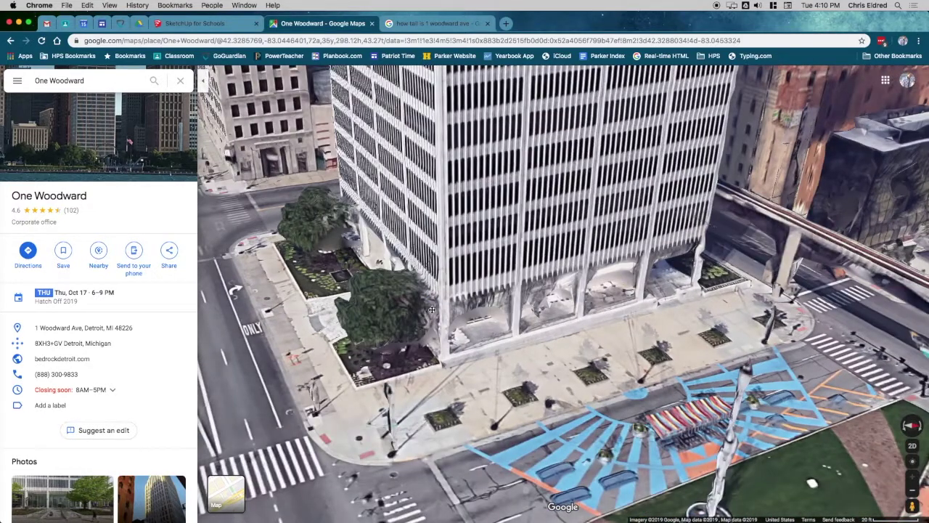
left_click_drag(584, 272, 549, 282, "ctrl")
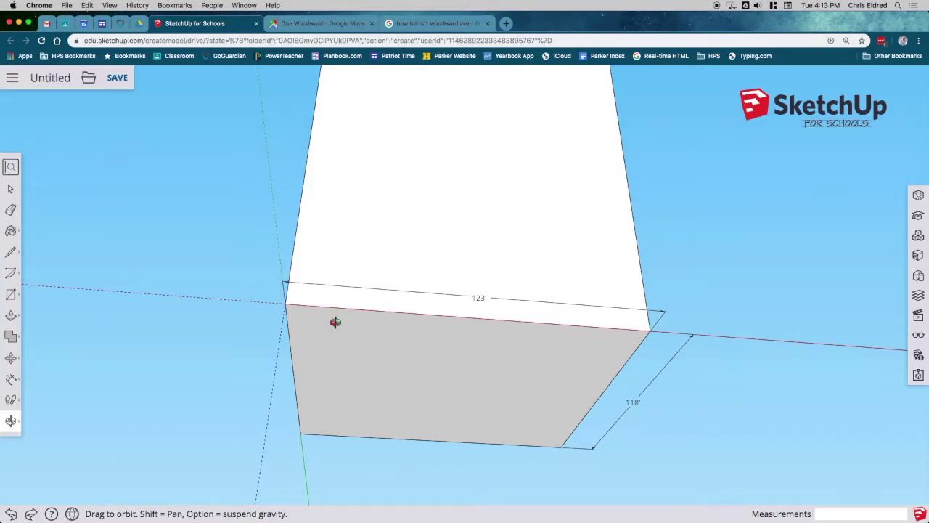
key("t")
key("f")
left_click(326, 360)
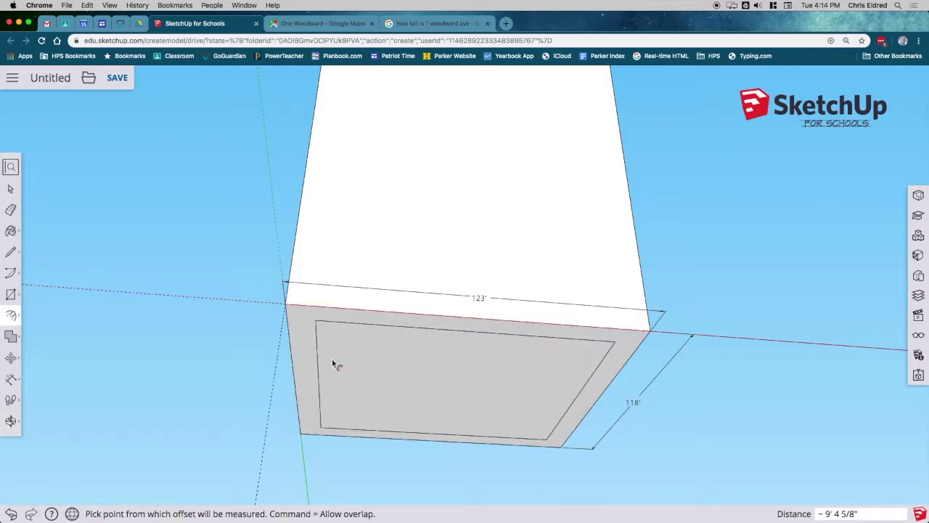
left_click(332, 365)
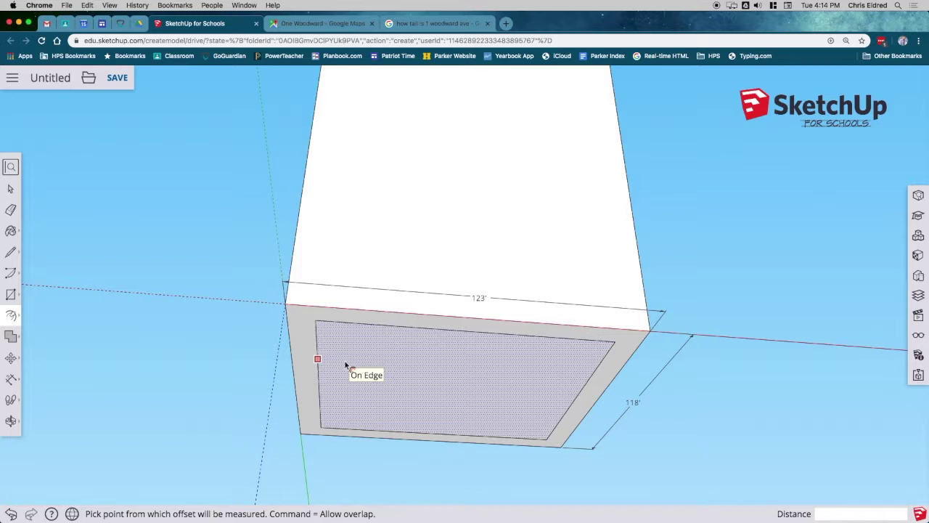
left_click(325, 365)
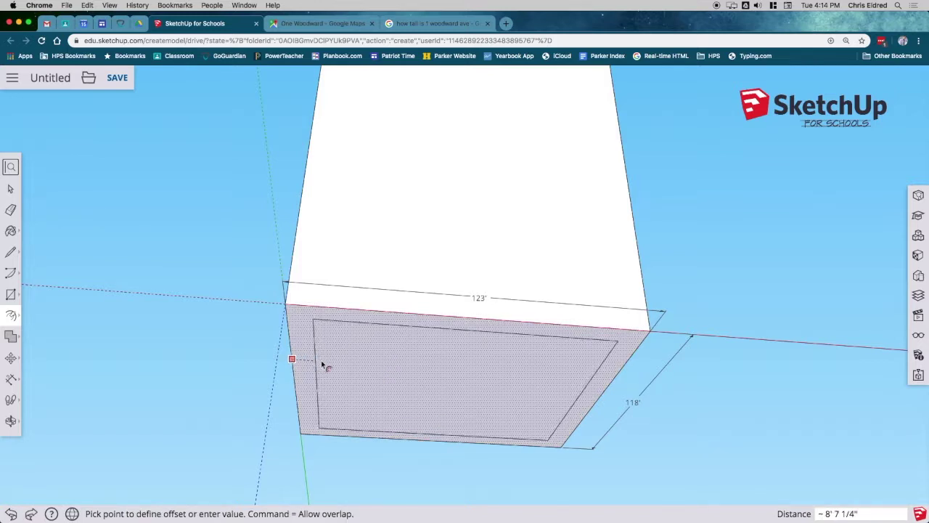
left_click(330, 366)
Push/Pull the outer border of the tower's underside up about 12' 10", leaving a recessed base block
key("p")
left_click(328, 359)
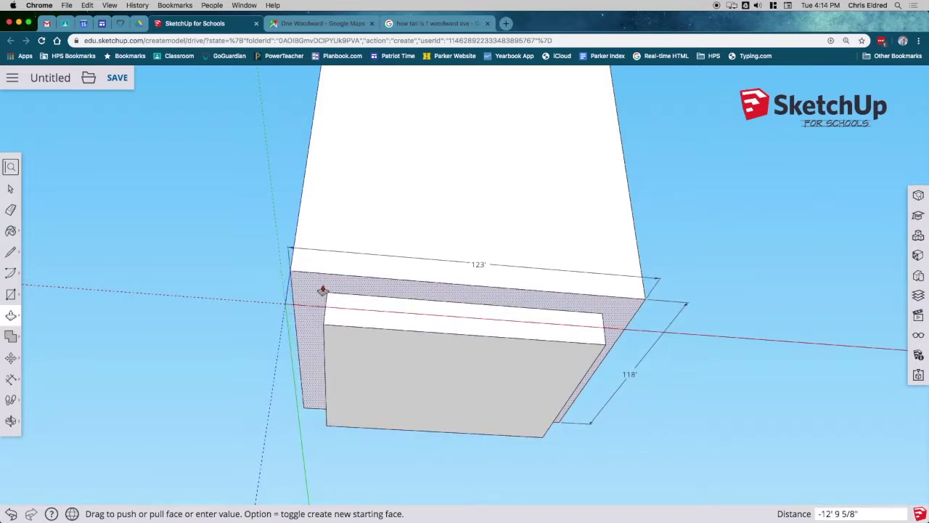
left_click(322, 290)
Draw a 4' by 4' square on the underside border at the tower corner above the origin
scroll(297, 294, "up", 5)
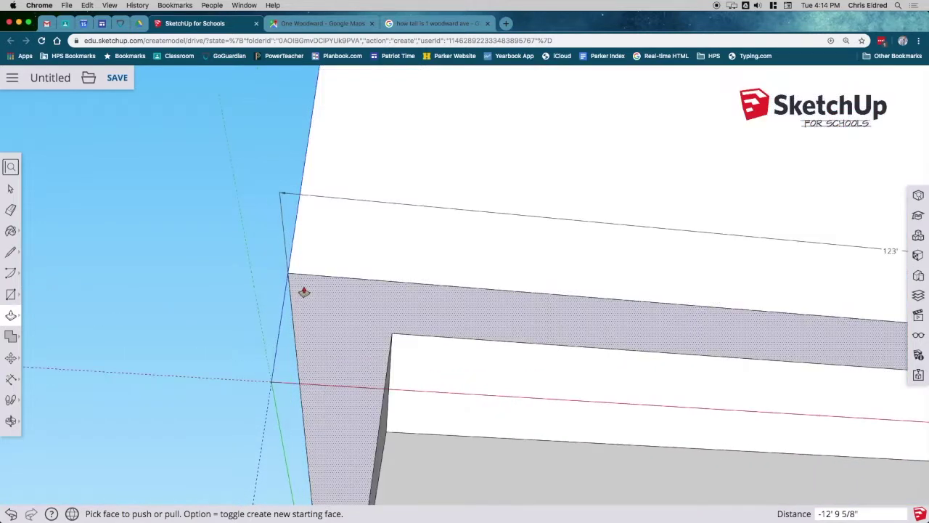
key("r")
left_click(289, 274)
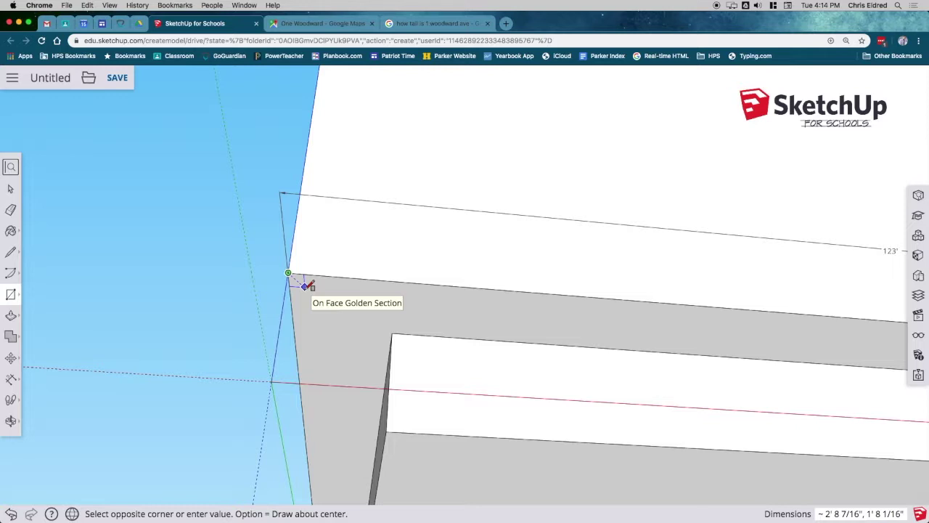
type("4',4'")
key("Return")
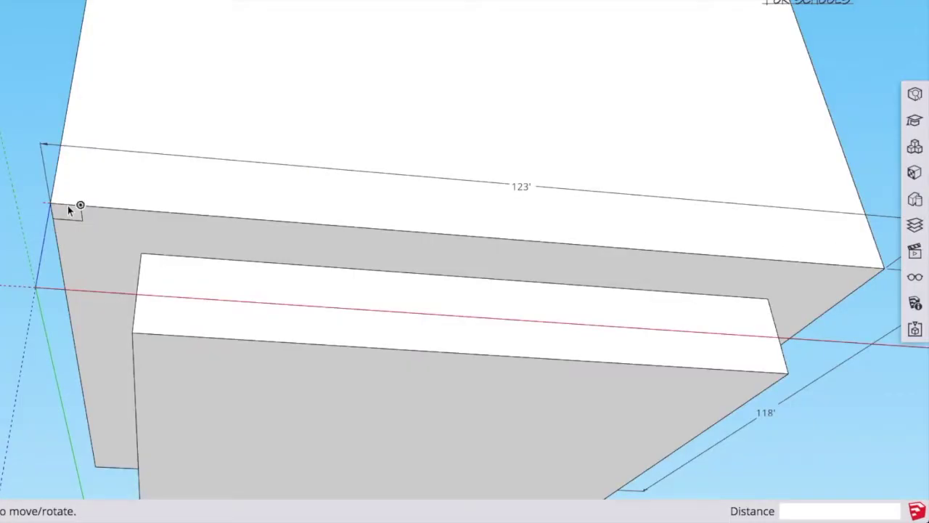
Copy the 4' corner square 119' along the 123' edge, and divide the distance by 4 for evenly spaced copies
key("space")
double_click(309, 285)
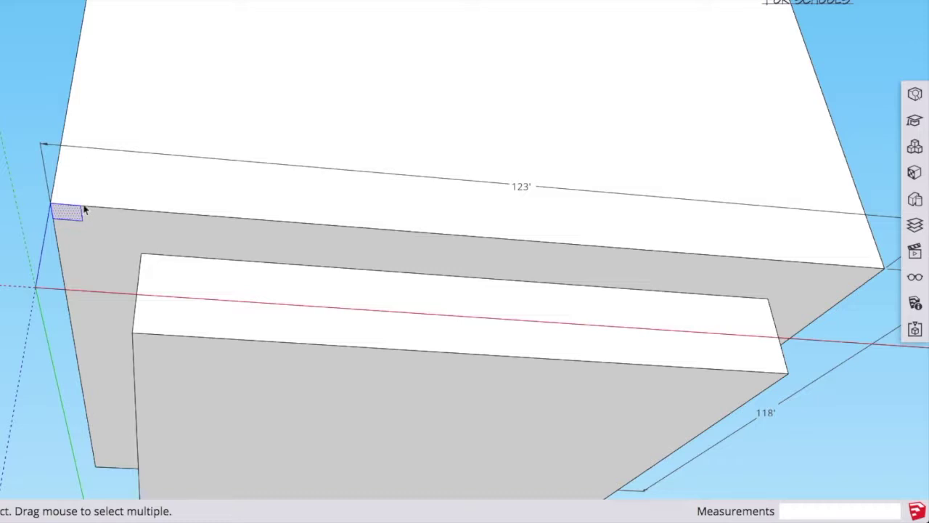
key("m")
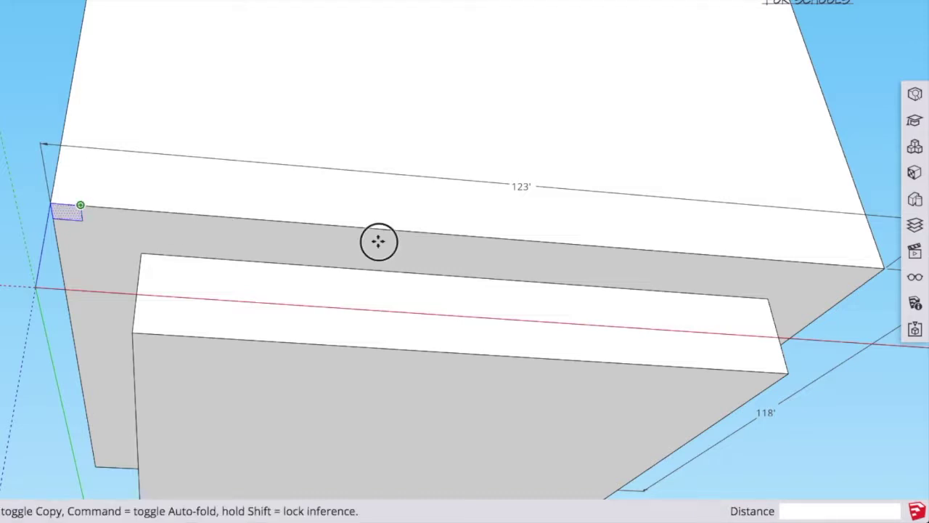
left_click(81, 205)
key("alt")
type("119")
key("Return")
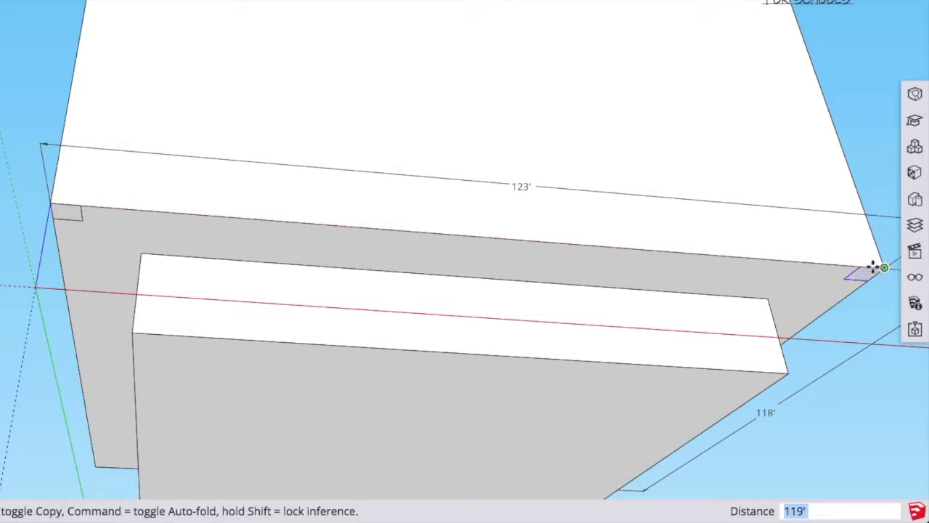
type("/4")
key("Return")
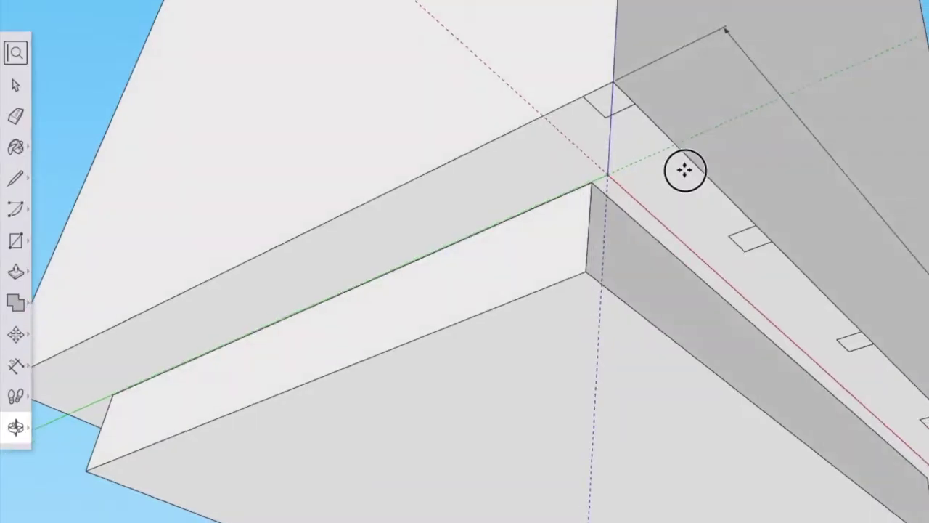
Copy the same corner square 114' along the 118' edge, and divide the distance by 4 for evenly spaced copies
middle_click_drag(684, 170, 699, 149)
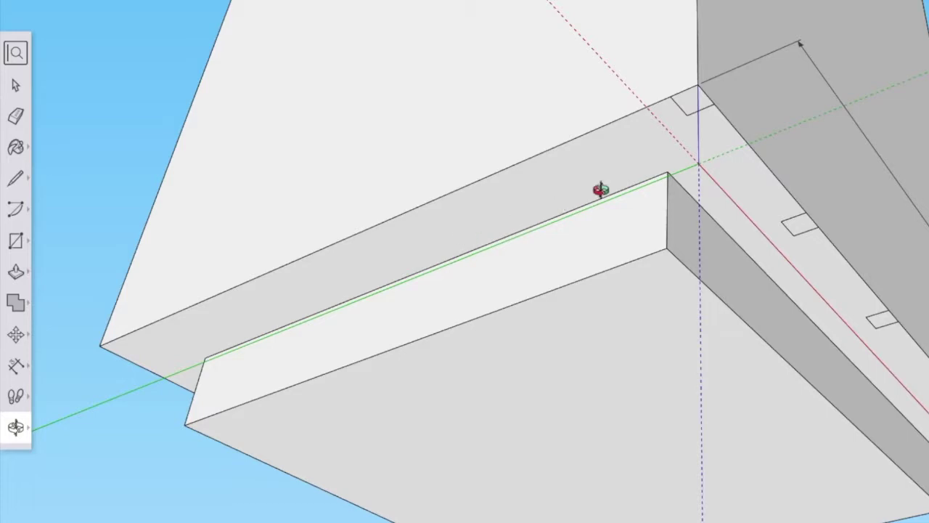
key("space")
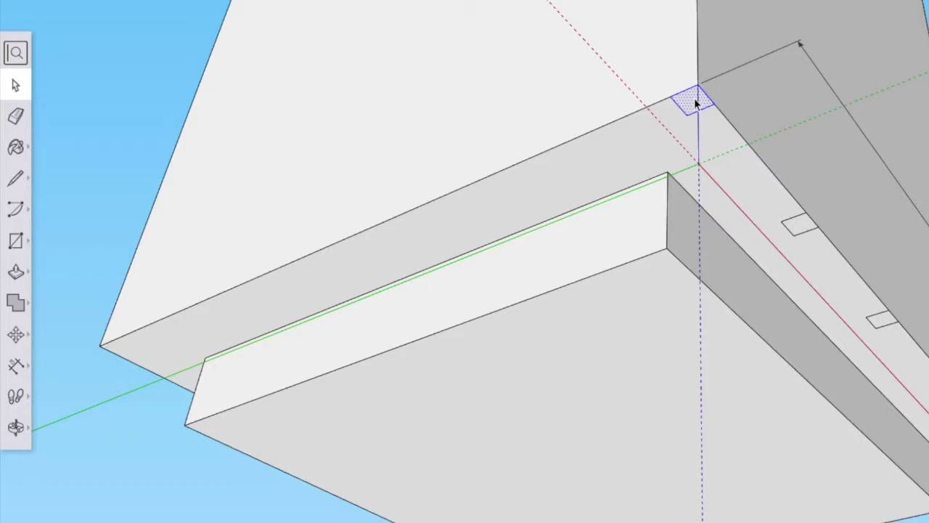
key("m")
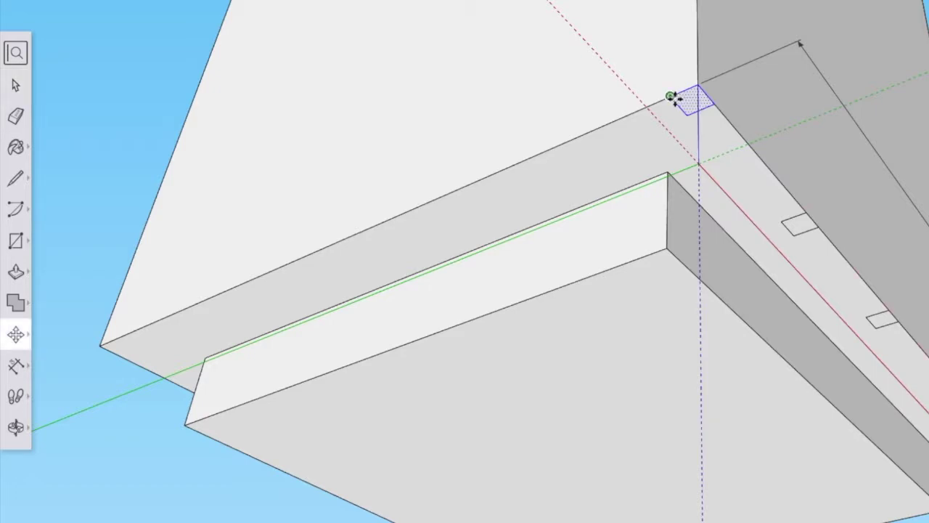
left_click(670, 96)
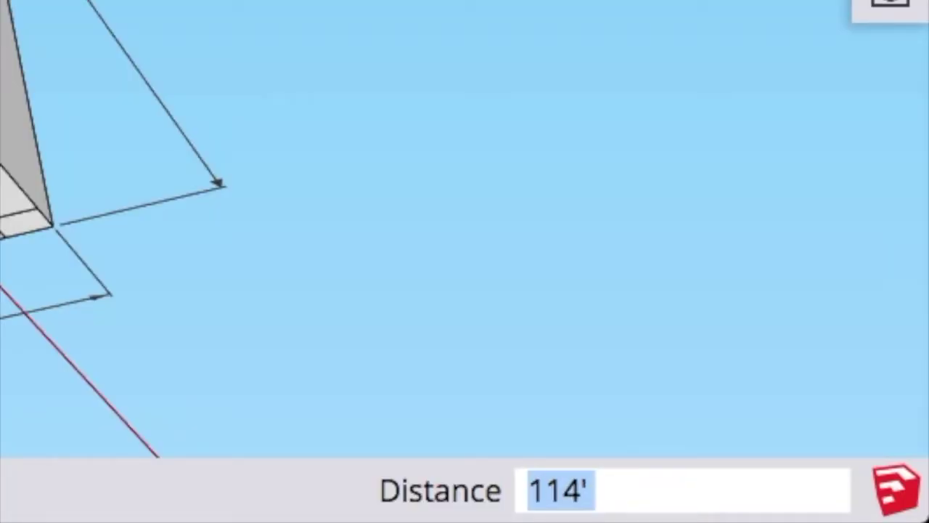
type("/")
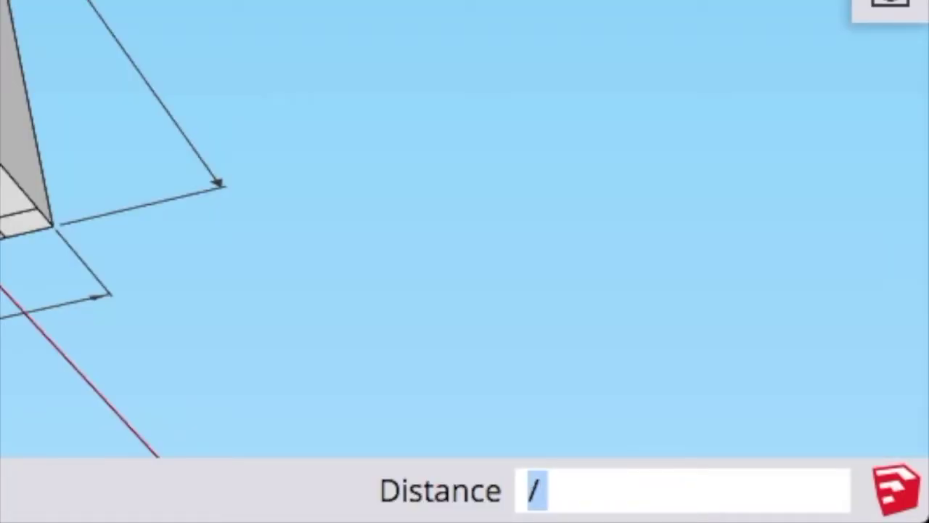
type("4")
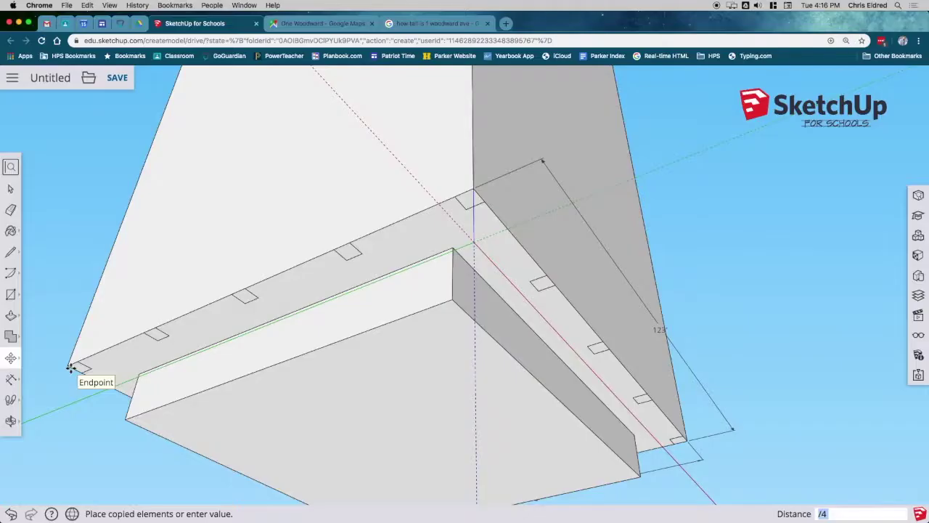
Push/Pull the corner square above the origin down 12' 9 5/8" to the level of the base block's underside
type("p")
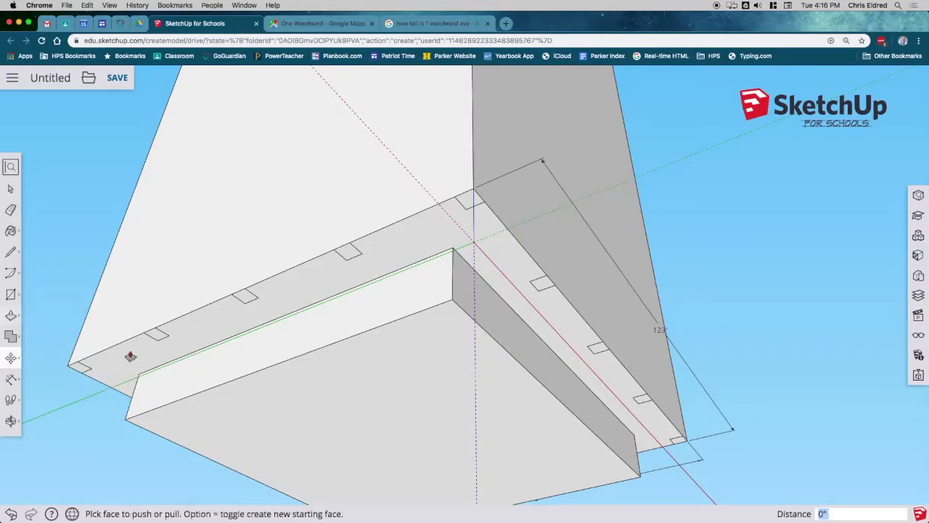
left_click(470, 197)
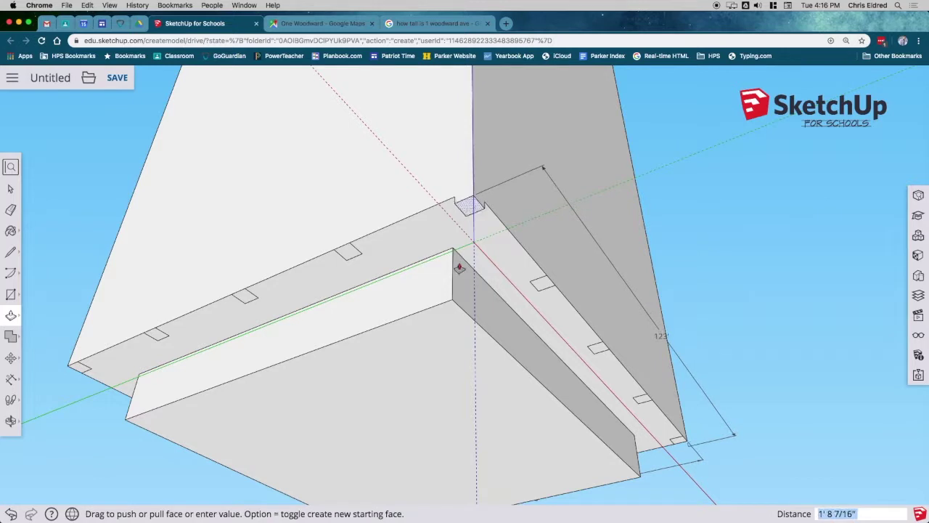
left_click(455, 299)
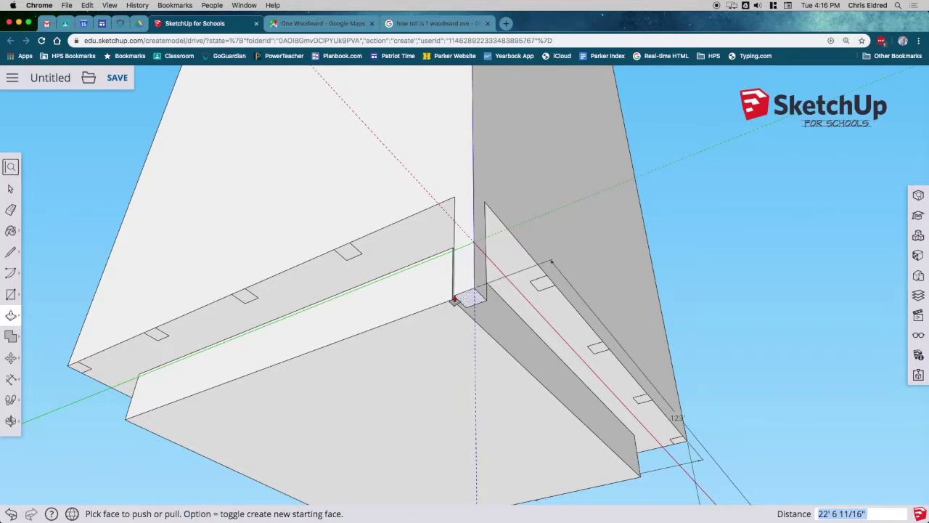
left_click(467, 208)
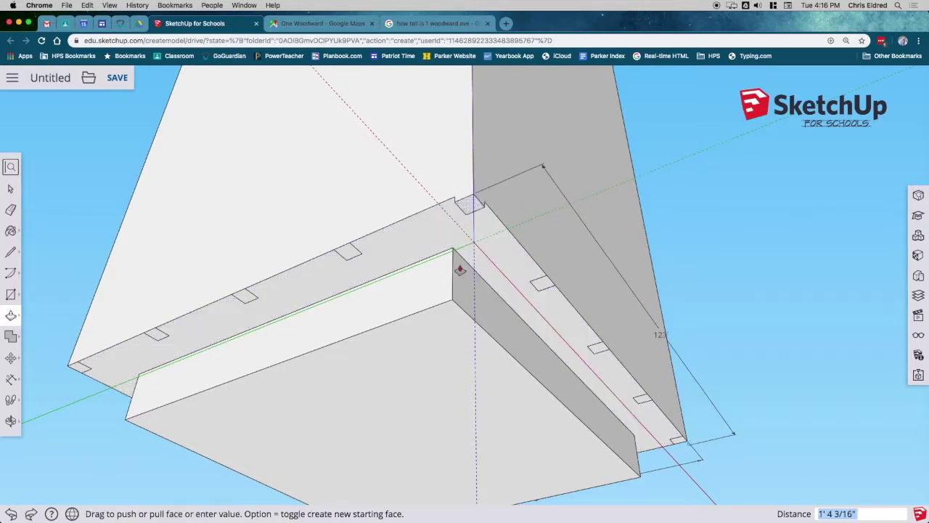
left_click(453, 301)
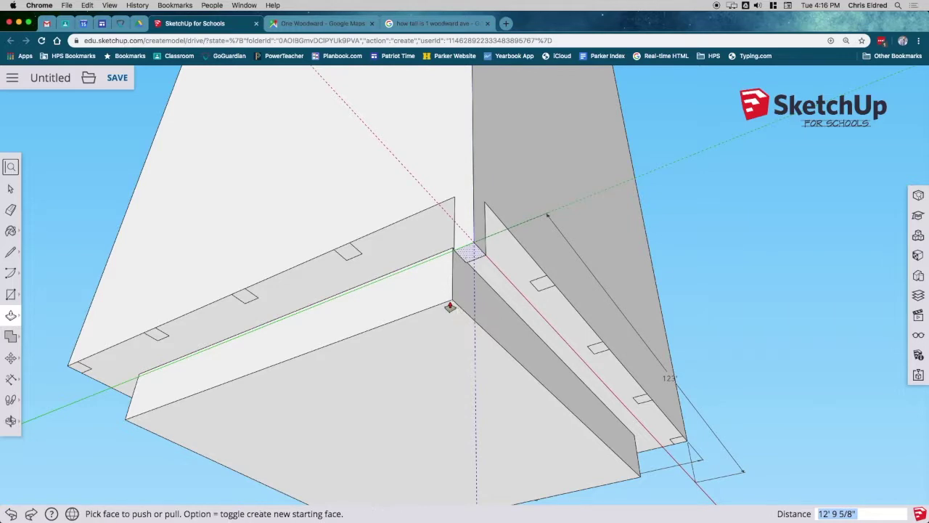
Push/Pull the other four squares along the 123' edge down 12' 9 5/8" to form columns
left_click(541, 293)
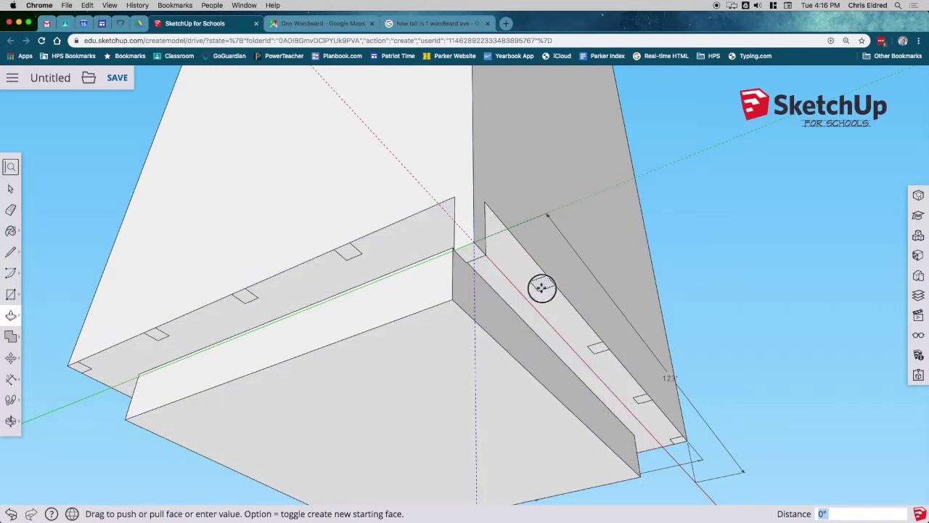
left_click(505, 354)
double_click(597, 348)
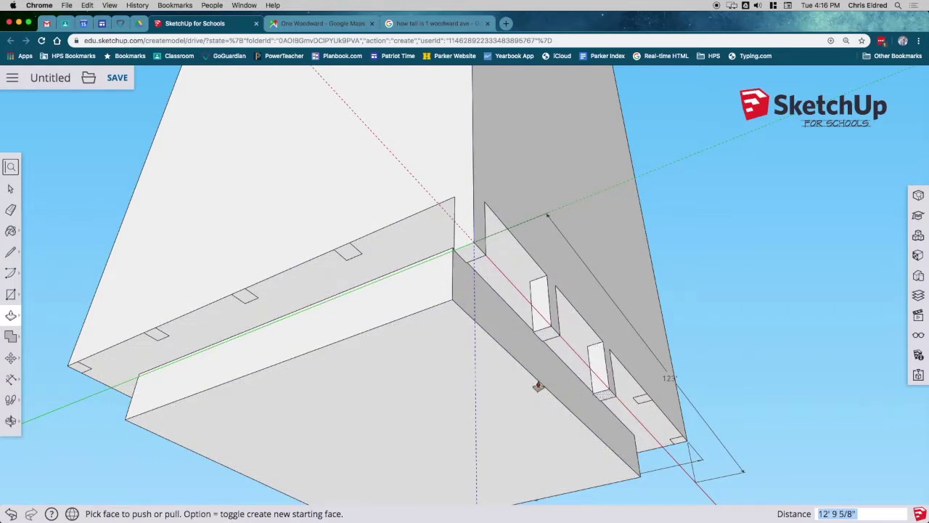
left_click(641, 399)
left_click(594, 436)
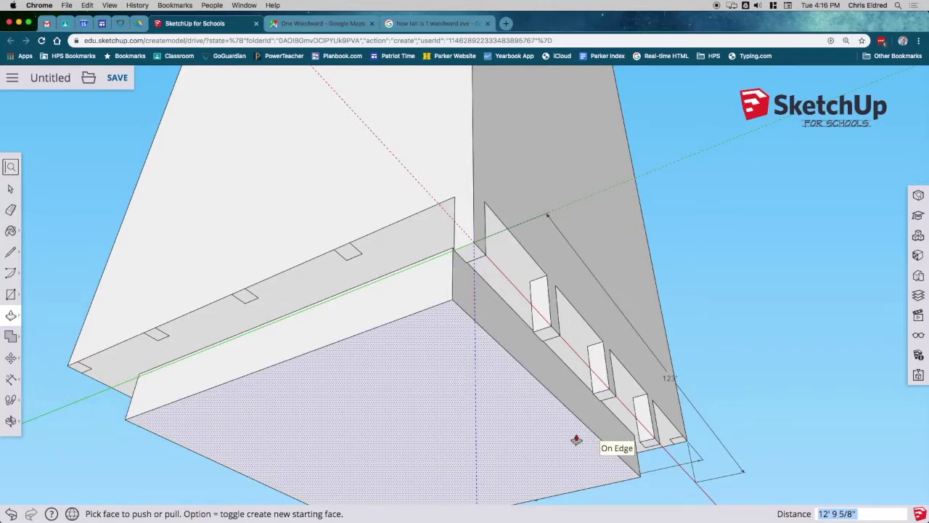
left_click(677, 441)
left_click(630, 472)
Copy the corner square along the tower's opposite 123' underside edge, and divide the distance by 4 for evenly spaced copies
key("o")
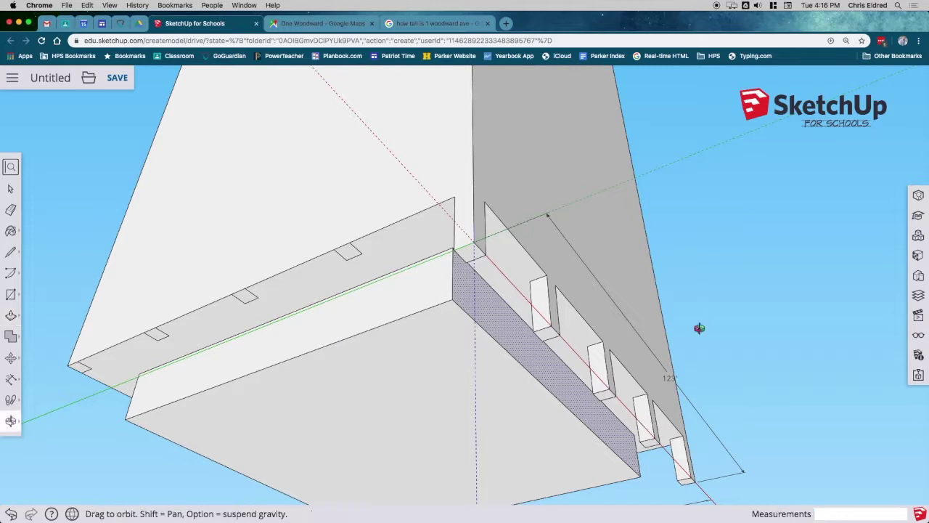
left_click_drag(704, 315, 377, 303)
key("m")
left_click(460, 229)
left_click(111, 332)
type("/4")
key("Return")
Push the end column of the first 123' edge back flush with the underside, and erase the square's lines at the neighbouring corner
key("o")
left_click_drag(305, 319, 477, 320)
key("l")
key("p")
left_click(136, 326)
left_click(162, 284)
key("e")
left_click_drag(543, 135, 558, 139)
key("space")
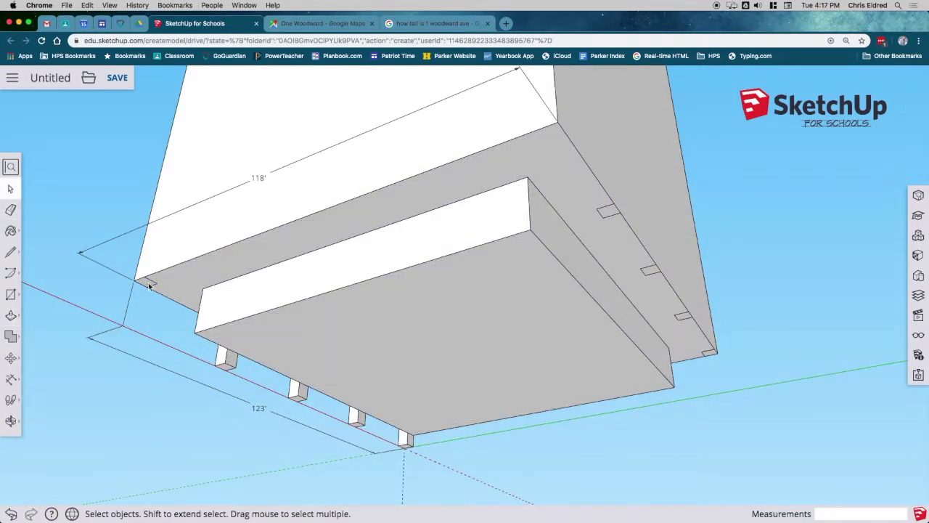
Copy the flush corner square across the second 118' edge to the opposite corner, and divide the distance by 4
double_click(149, 282)
key("m")
left_click(145, 276)
left_click(557, 123)
type("/4")
key("Return")
Push/Pull the squares along the second 118' edge and the second 123' edge down 12' 9 5/8" to form columns
key("p")
left_click(555, 131)
left_click(533, 238)
left_click(609, 211)
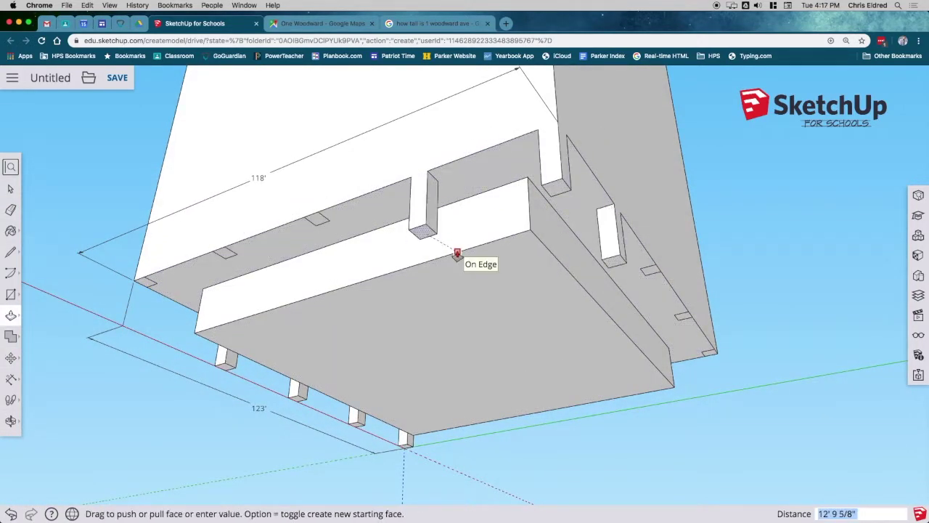
left_click(147, 282)
left_click(211, 328)
left_click(651, 270)
left_click(684, 318)
left_click(710, 353)
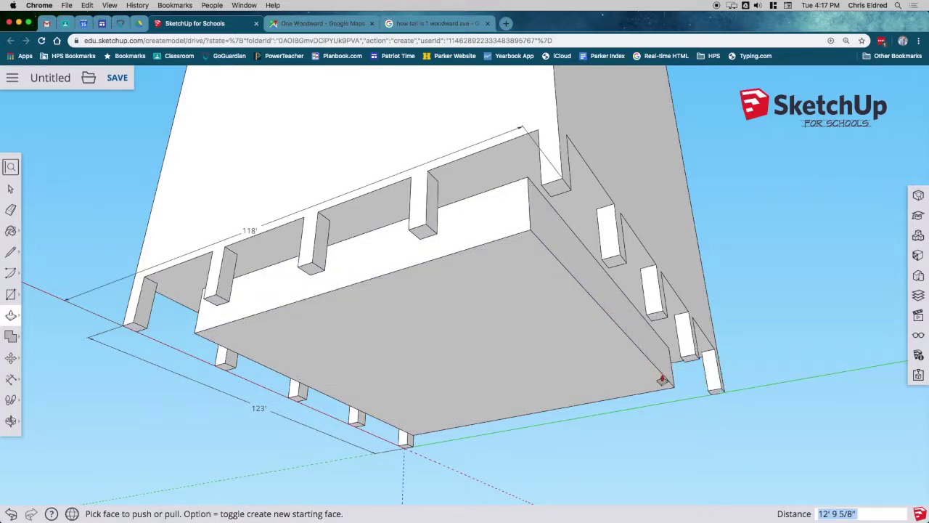
left_click(661, 380)
Push/Pull the three remaining squares along the last 118' edge down to the base block's underside level
key("o")
left_click_drag(791, 312, 629, 282)
left_click(670, 164)
left_click(641, 240)
left_click(717, 232)
left_click(677, 285)
left_click(754, 284)
left_click(711, 324)
middle_click_drag(709, 327, 352, 344)
left_click_drag(352, 345, 496, 373)
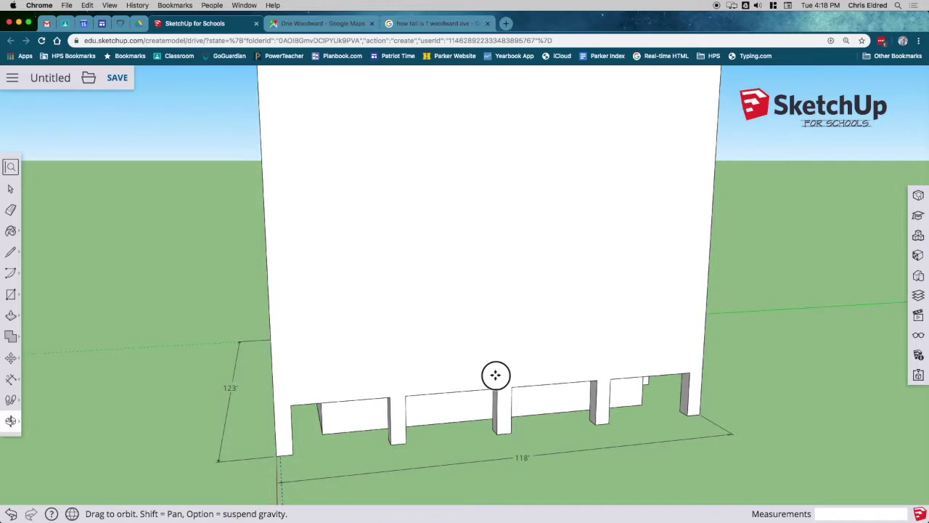
Switch to Google Maps to examine One Woodward's columns and floor rows, and return to the SketchUp model
left_click(315, 24)
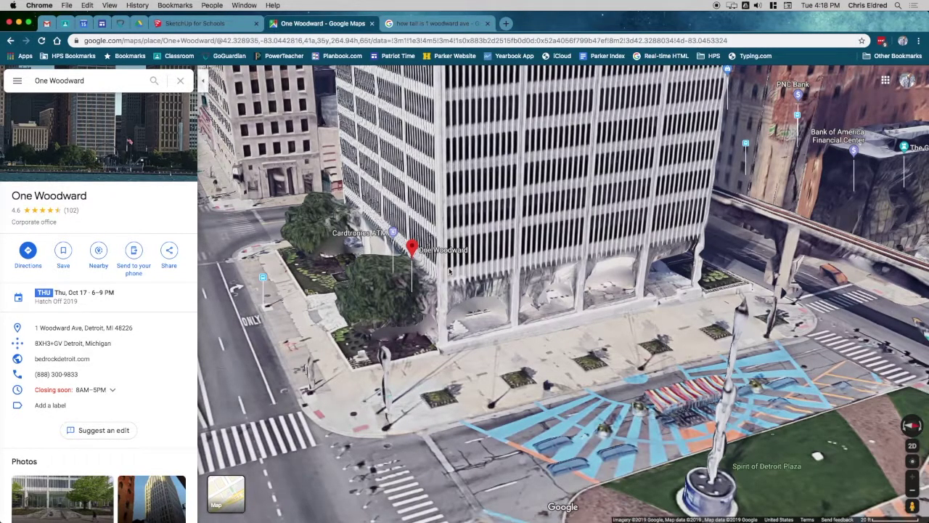
scroll(429, 350, "down", 5)
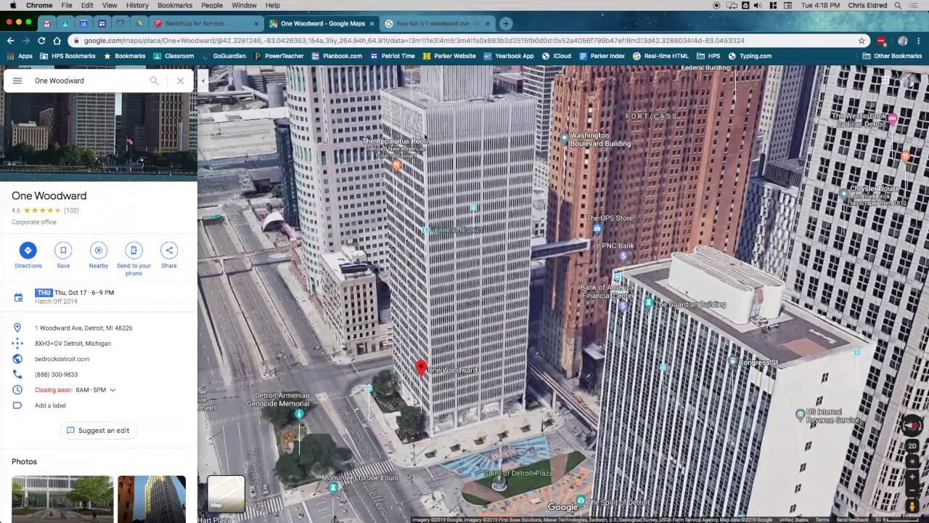
left_click(225, 26)
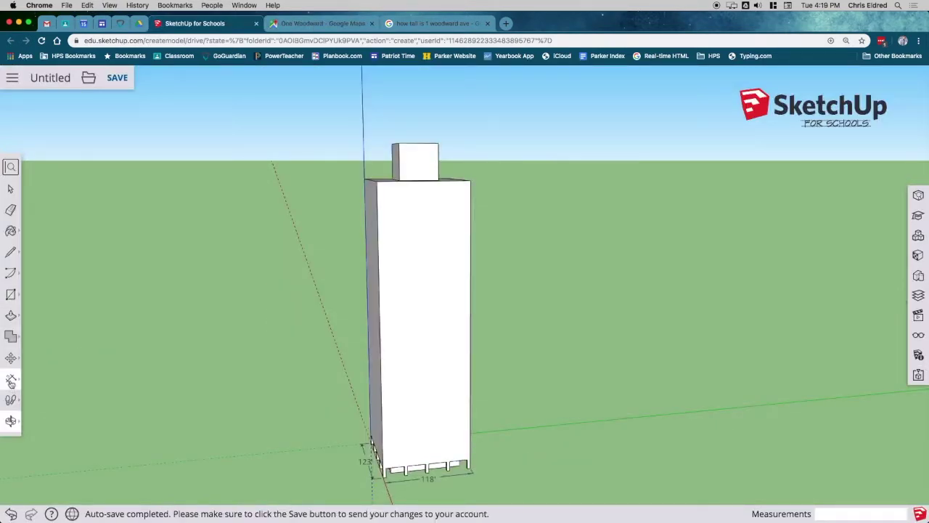
Measure the front wall's height with the Tape Measure from the top of the corner column to just below the roof
left_click(11, 381)
scroll(379, 452, "down", 3)
scroll(389, 462, "up", 4)
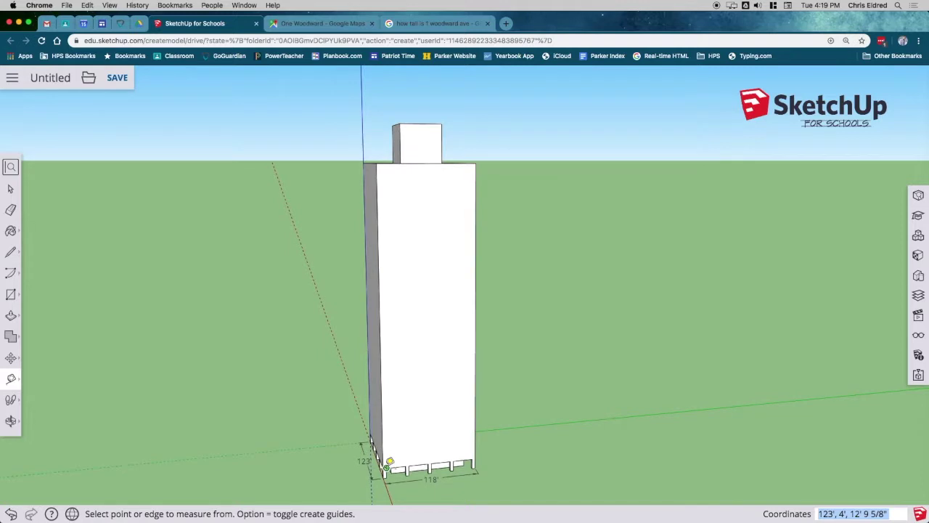
left_click(386, 467)
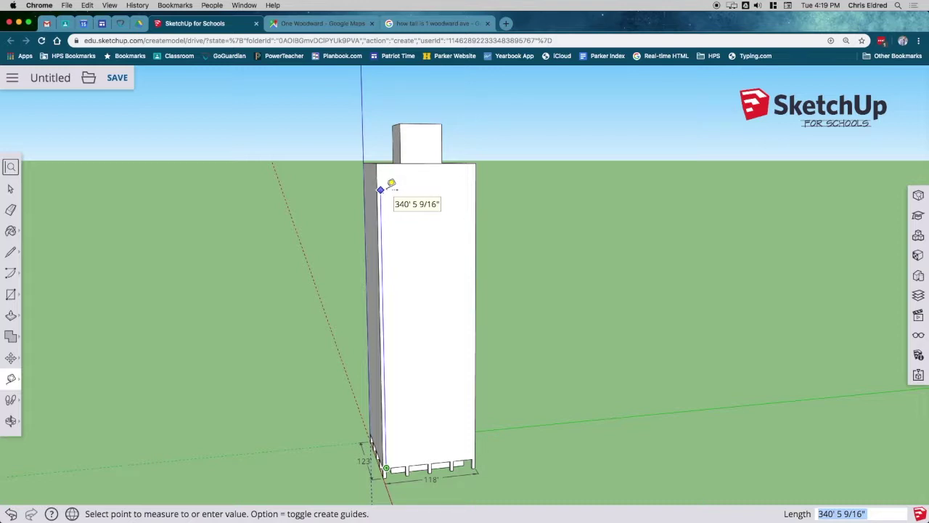
left_click(389, 185)
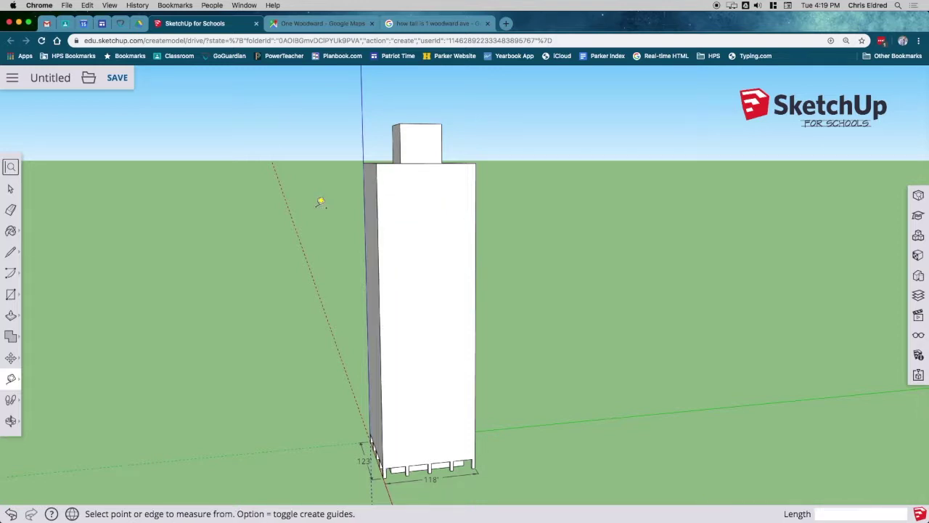
Calculate 340/18 in Spotlight to get the floor height, and cancel the started guide in the model
key("super+space")
type("340/18")
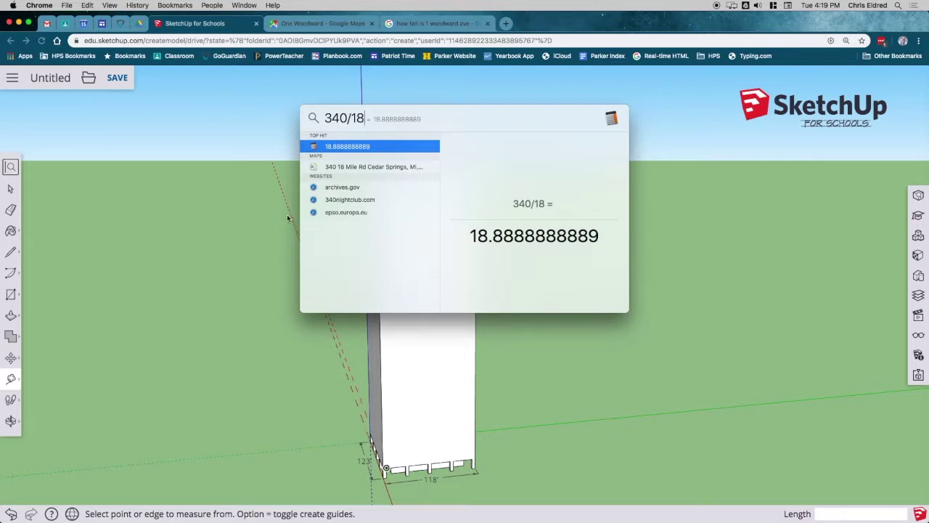
key("Escape")
key("Escape")
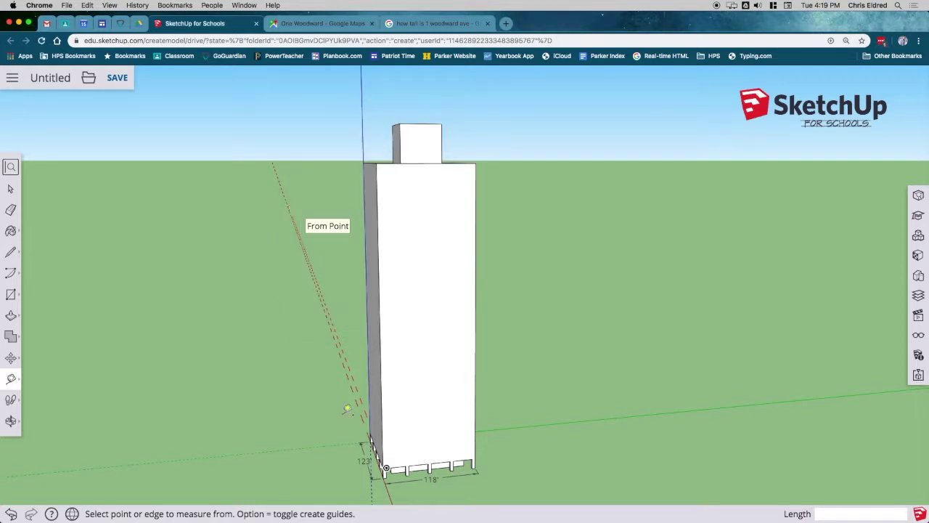
left_click(288, 218)
key("Escape")
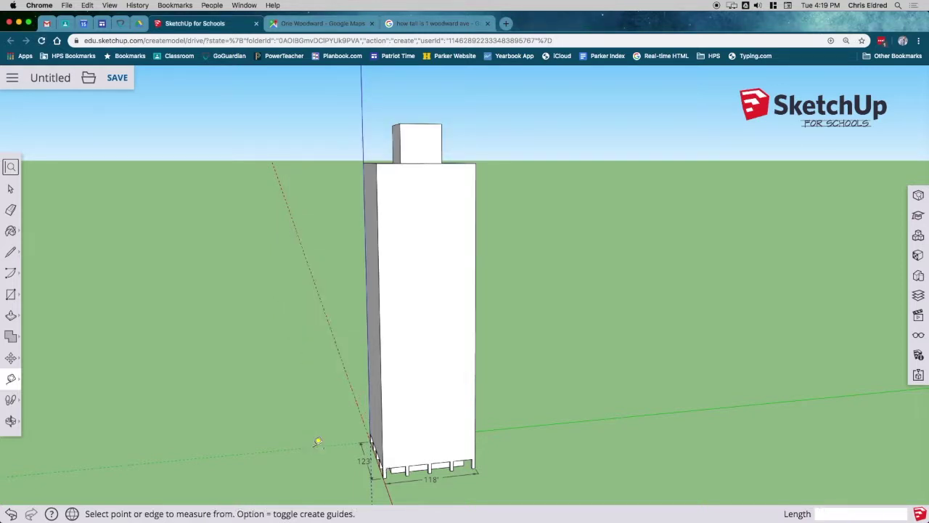
Draw a 19' by 2' window rectangle on the front wall just above the corner column
scroll(386, 463, "down", 2)
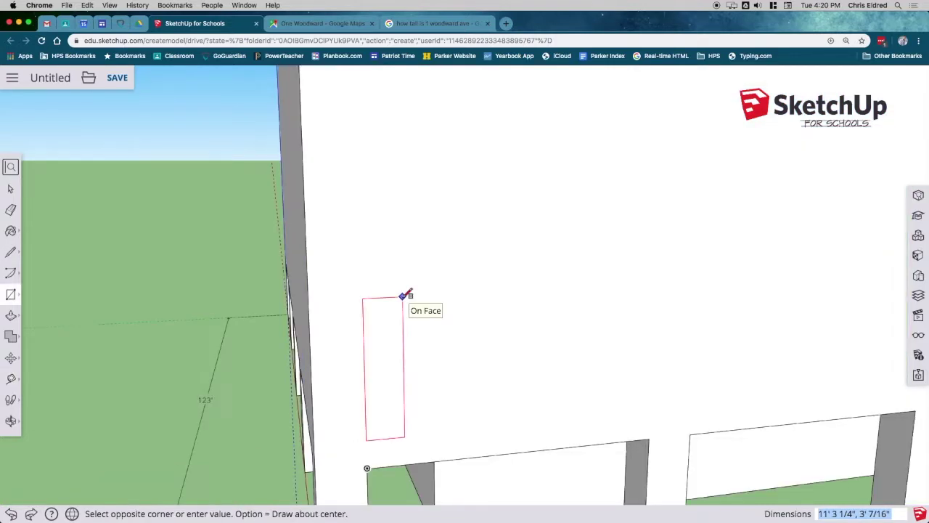
type("19',2")
key("Return")
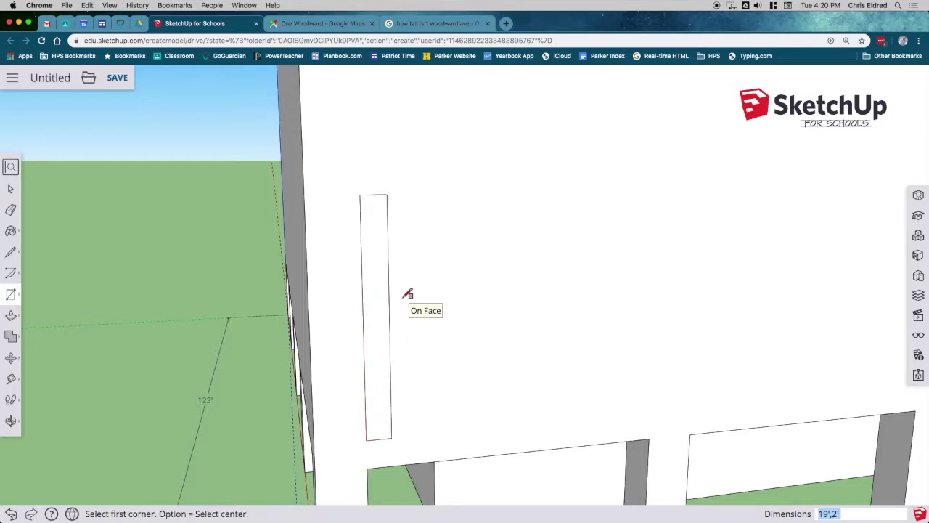
Switch to Google Maps to examine the shape of One Woodward's windows up close, and return to the SketchUp model
left_click(328, 24)
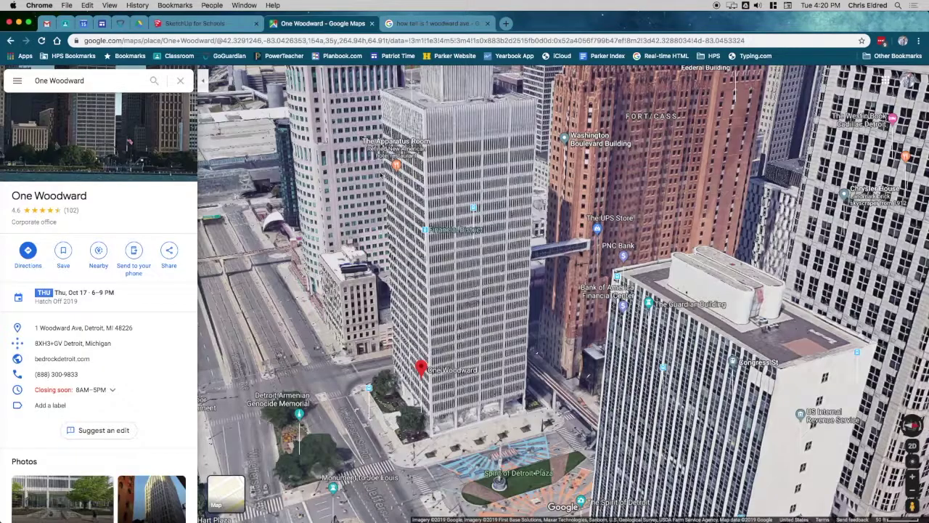
scroll(440, 401, "up", 5)
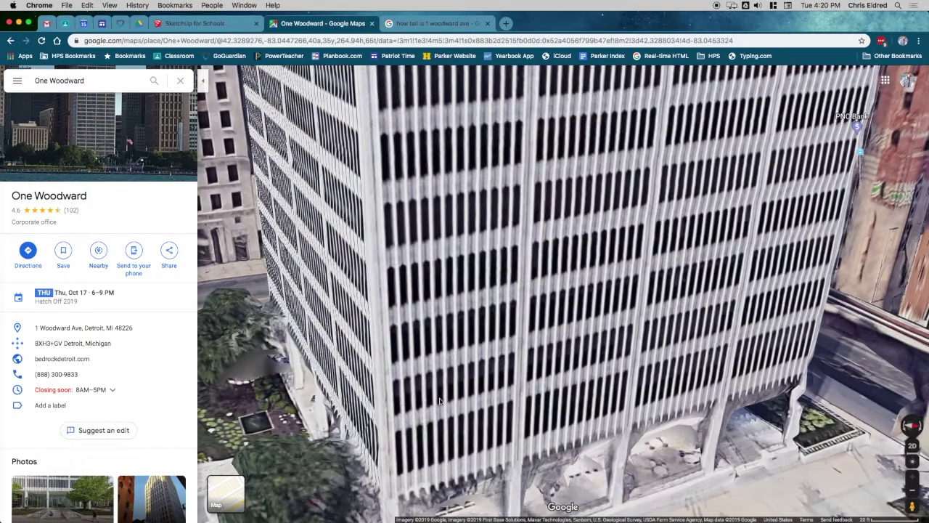
left_click(194, 23)
Draw a half-circle arc across the top of the window rectangle, and erase the square corner lines above it
left_click(360, 209)
left_click(386, 209)
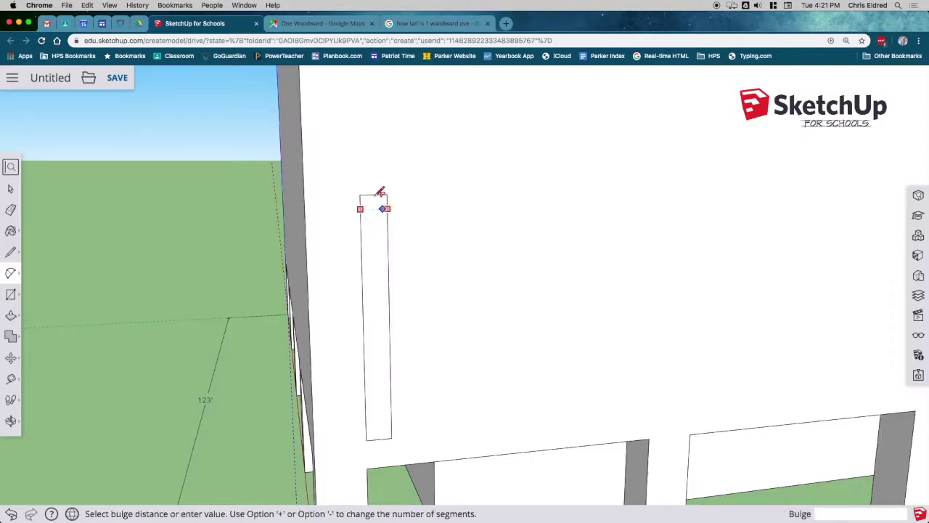
scroll(381, 193, "up", 5)
left_click(373, 197)
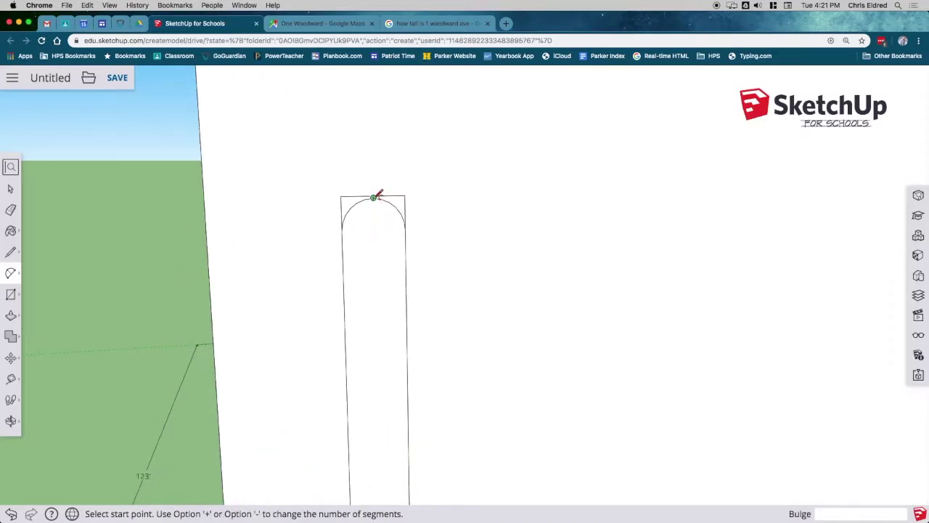
key("e")
left_click_drag(344, 199, 409, 201)
scroll(411, 202, "down", 3)
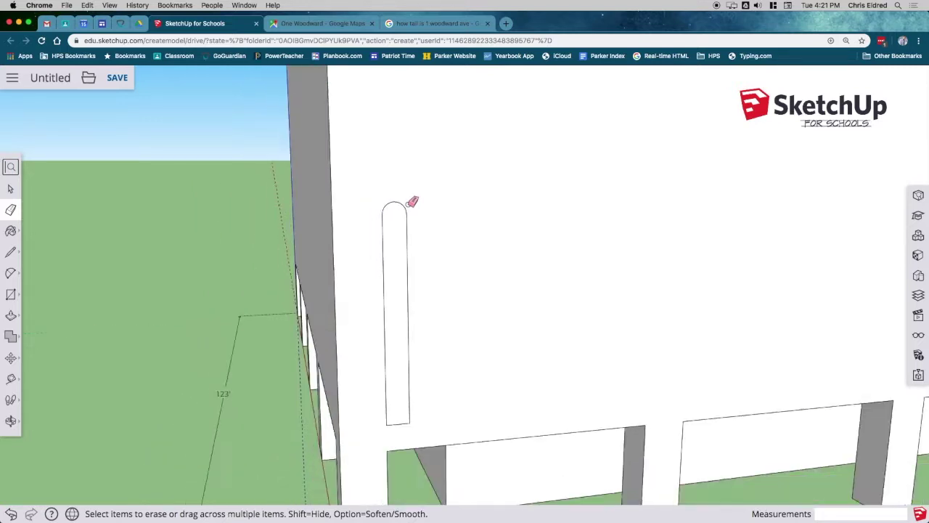
Paint the round-topped window face with a dark charcoal material
left_click(10, 230)
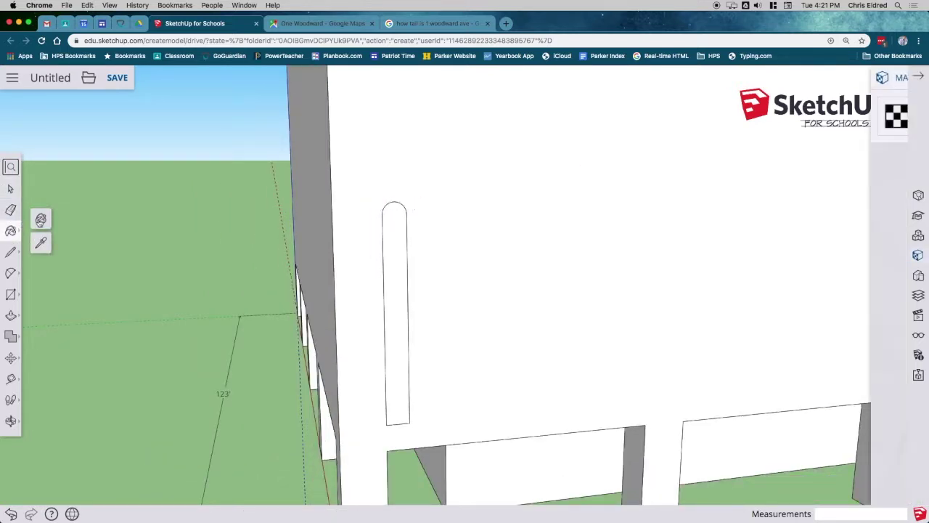
left_click(790, 276)
left_click(396, 312)
Paint the tower's front wall with Polished Concrete New from the Asphalt and Concrete materials
left_click(855, 167)
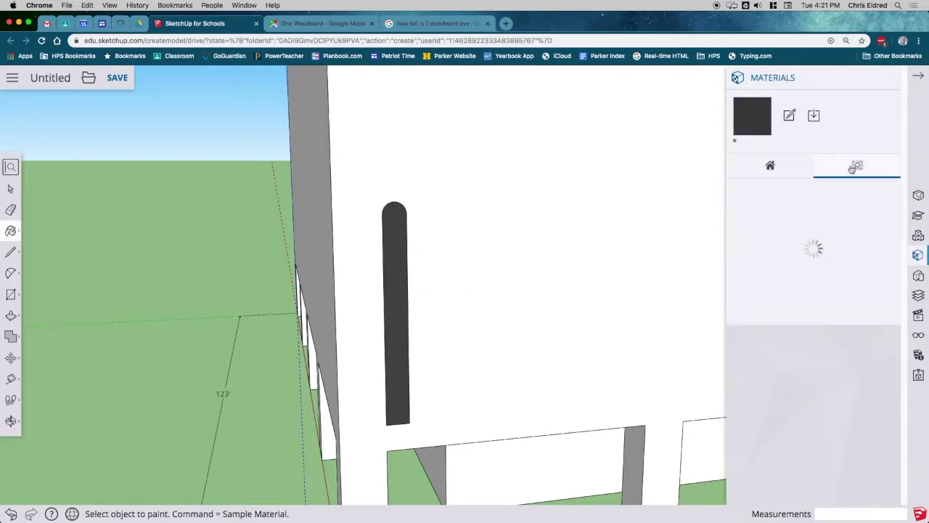
scroll(787, 363, "down", 3)
scroll(786, 364, "down", 1)
left_click(778, 382)
scroll(776, 378, "down", 3)
scroll(778, 388, "up", 5)
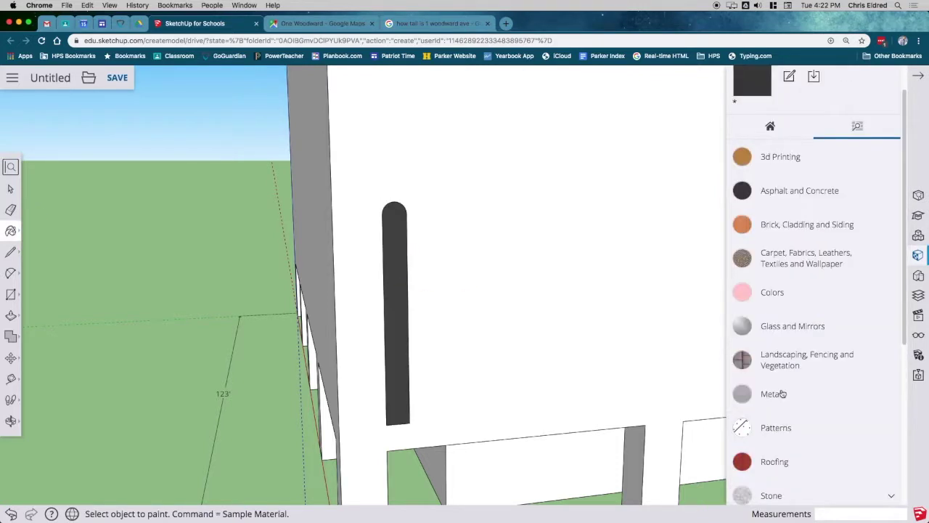
left_click(785, 196)
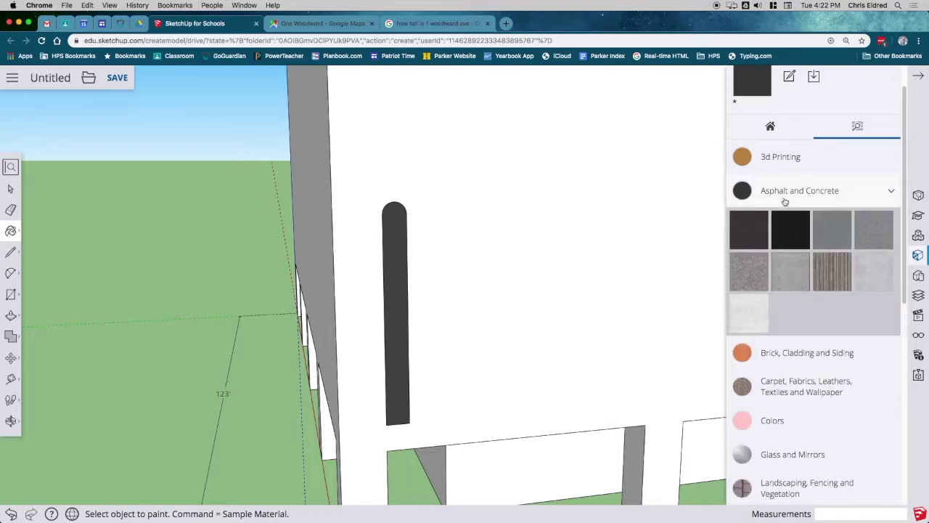
left_click(873, 271)
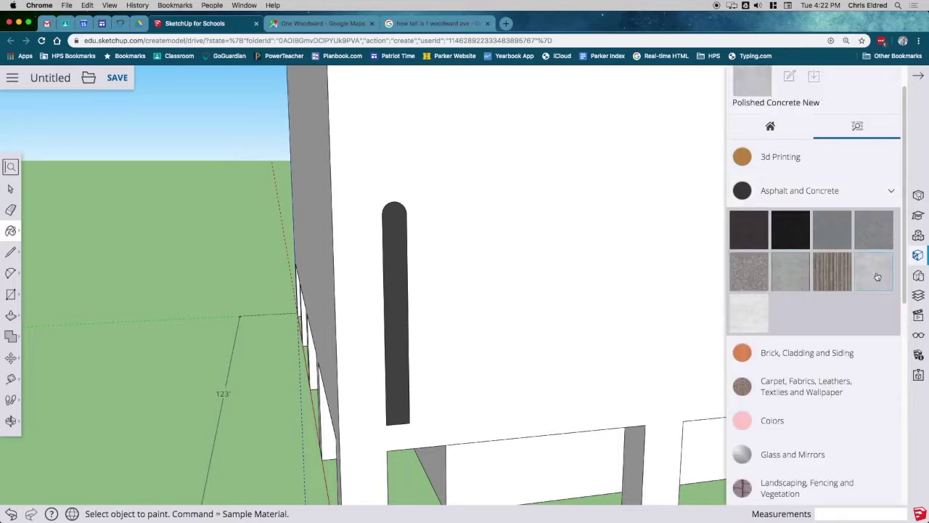
left_click(501, 380)
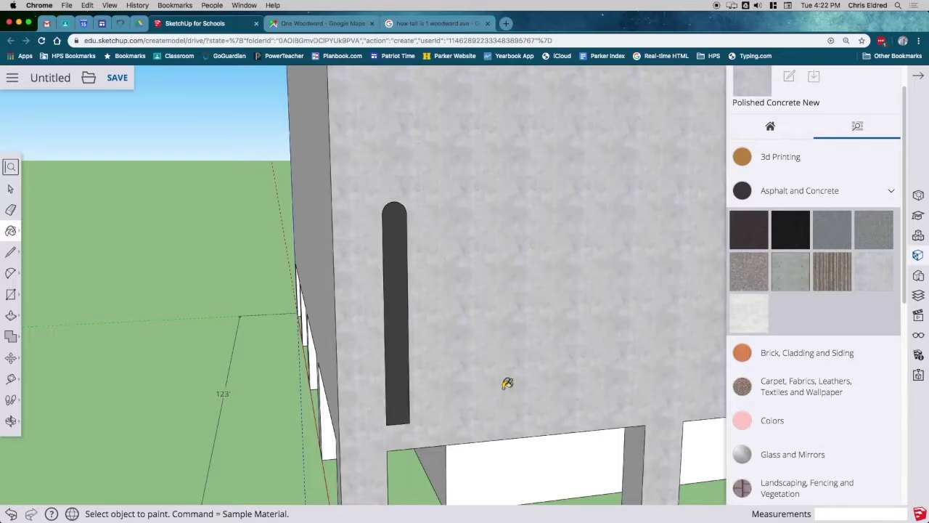
Check the window spacing on One Woodward in Google Maps, return to the SketchUp model and close the materials list
left_click(323, 24)
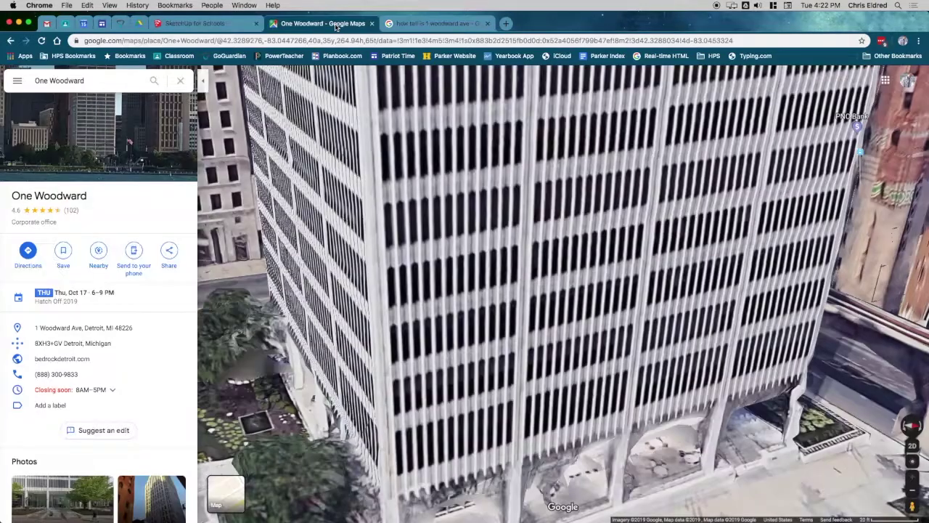
left_click(211, 24)
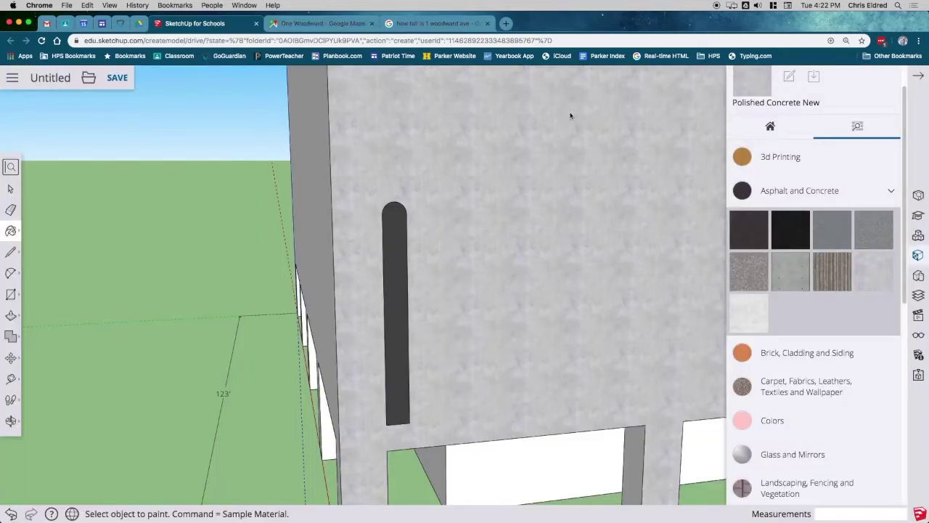
left_click(918, 76)
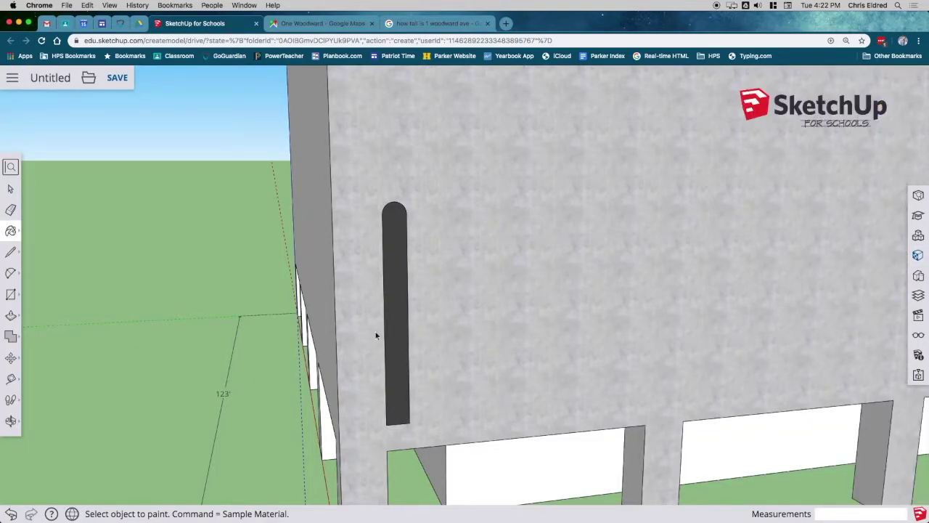
Copy the charcoal arched window horizontally about 107' 10" to the far end of the front wall
key("space")
left_click(395, 296)
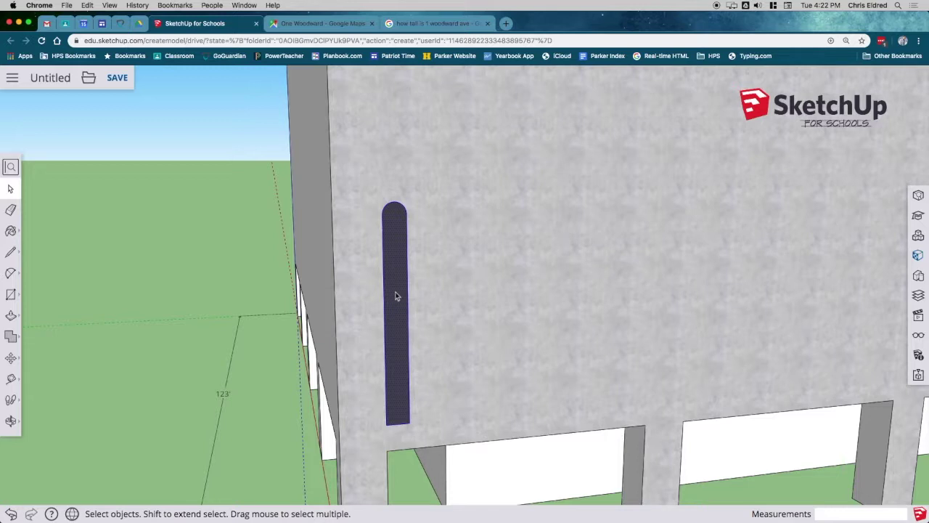
key("m")
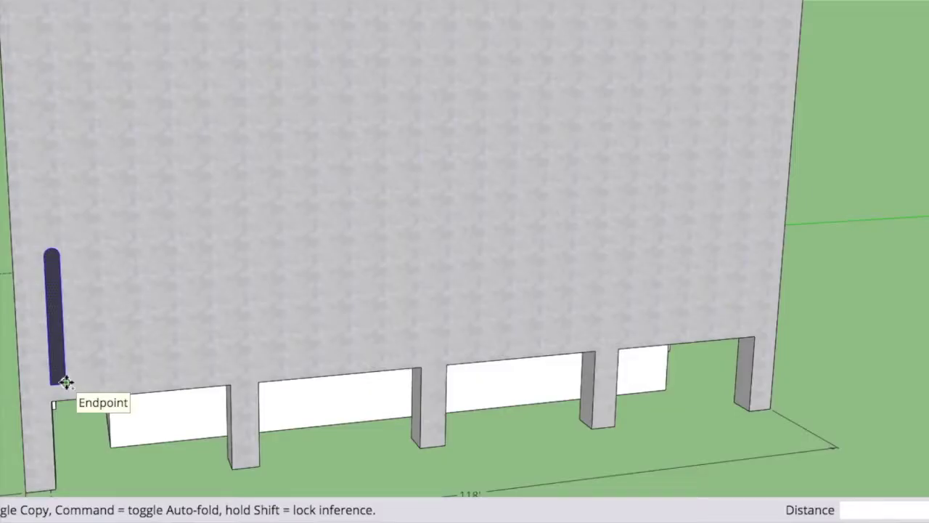
mouse_move(65, 382)
left_mouse_down()
mouse_move(691, 317)
mouse_move(752, 320)
left_mouse_up()
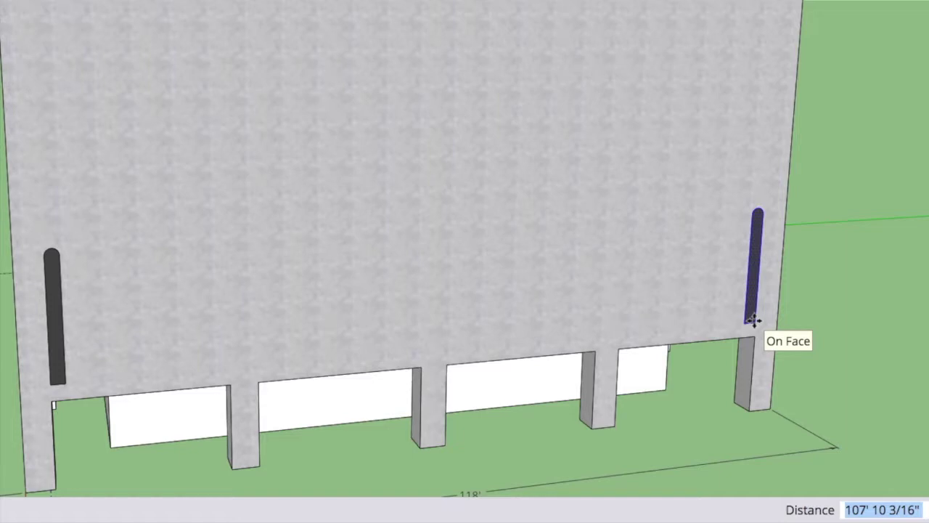
Fill the span between the two windows with evenly spaced copies, dividing it by 30 and then by 33 after checking Google Maps
type("/30")
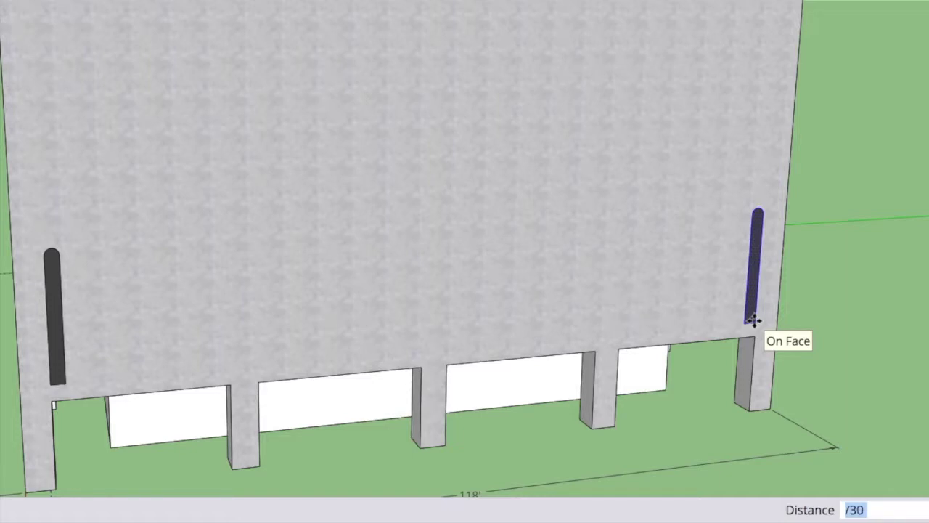
key("Return")
type("/33")
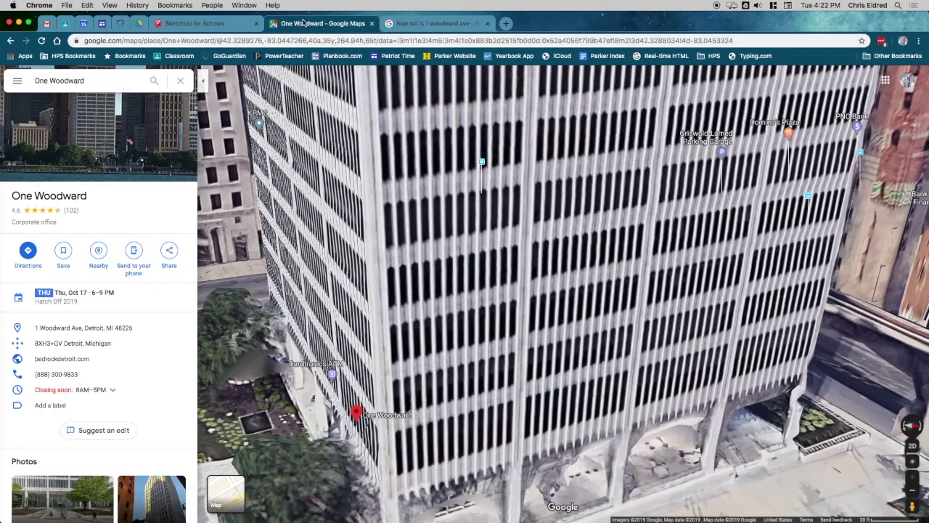
left_click(224, 24)
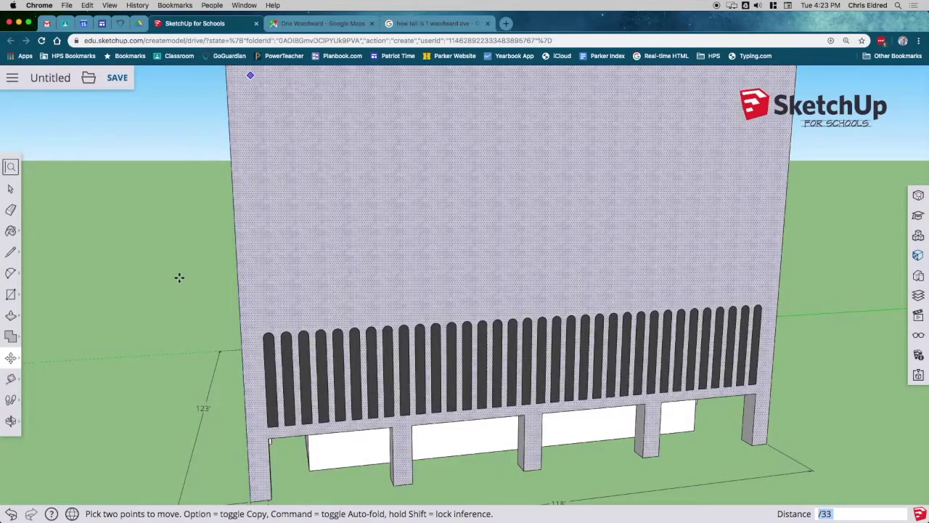
key("Escape")
Select the arched windows along the bottom row of the front wall, one after another
key("space")
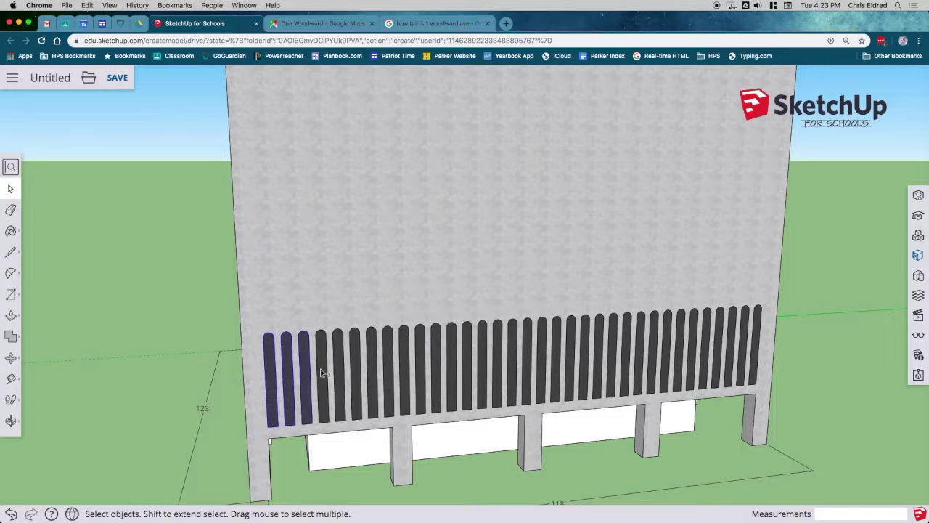
left_click(338, 372, "shift")
left_click(357, 373, "shift")
left_click(371, 375, "shift")
left_click(388, 374, "shift")
left_click(404, 373, "shift")
left_click(421, 372, "shift")
left_click(499, 375, "shift")
left_click(512, 375, "shift")
left_click(527, 376, "shift")
left_click(543, 377, "shift")
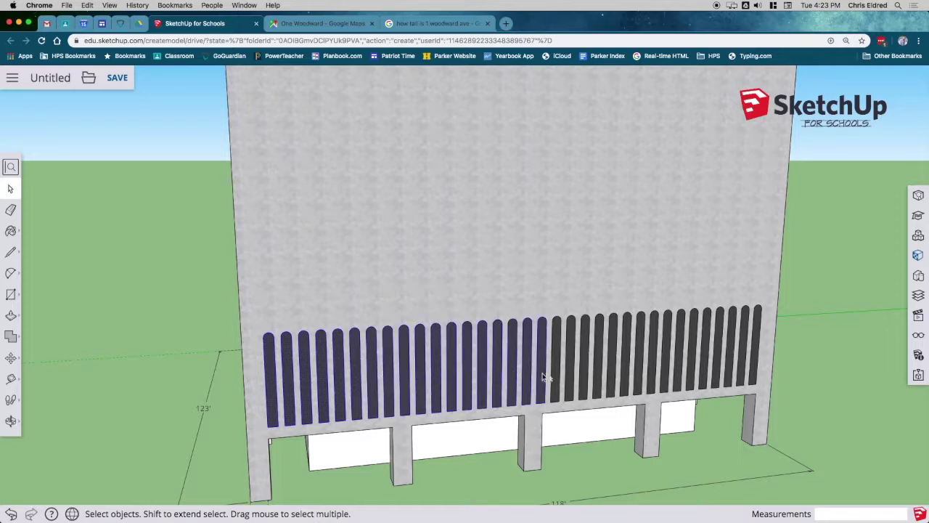
left_click(584, 372, "shift")
left_click(598, 374, "shift")
left_click(612, 373, "shift")
left_click(626, 373, "shift")
left_click(638, 372, "shift")
left_click(652, 371, "shift")
left_click(665, 371, "shift")
left_click(678, 373, "shift")
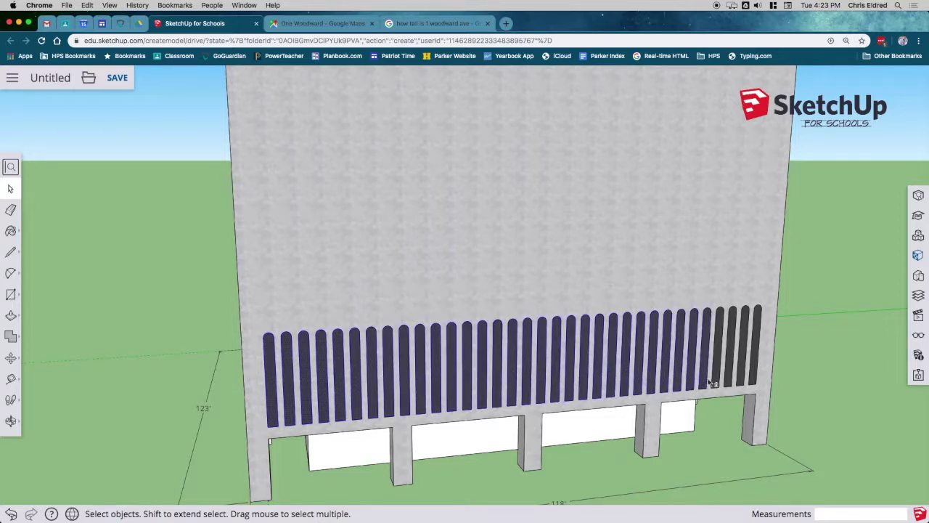
scroll(730, 347, "up", 3)
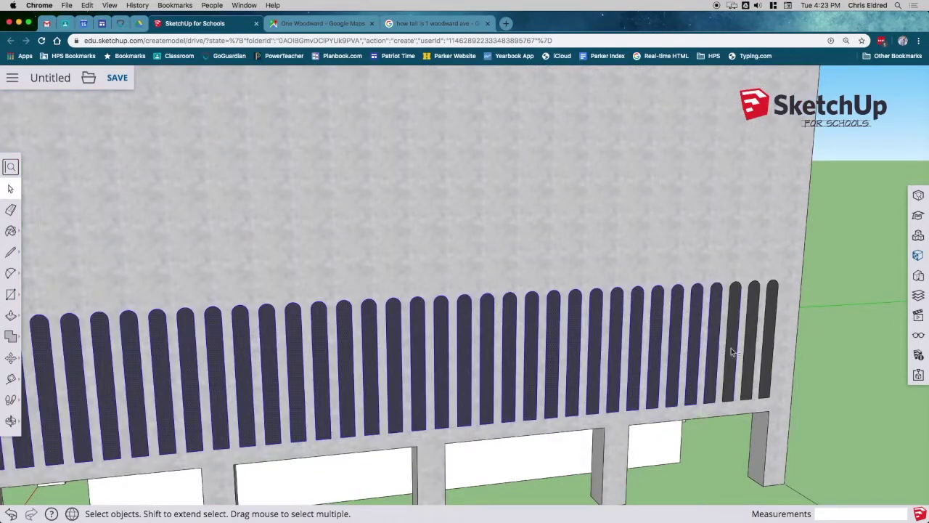
scroll(707, 337, "down", 5)
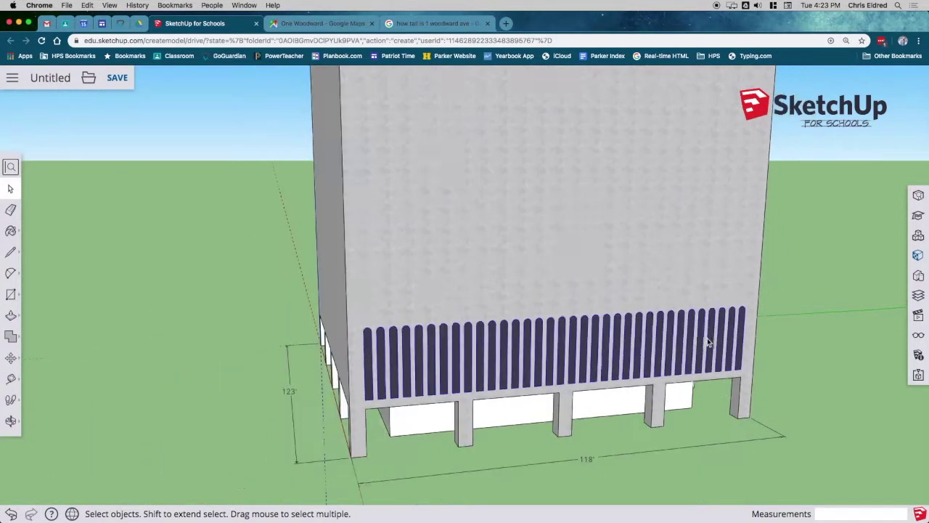
Copy the selected window row straight up the front wall by 20' 4" to form a second storey
scroll(629, 465, "down", 2)
middle_click_drag(639, 497, 661, 484)
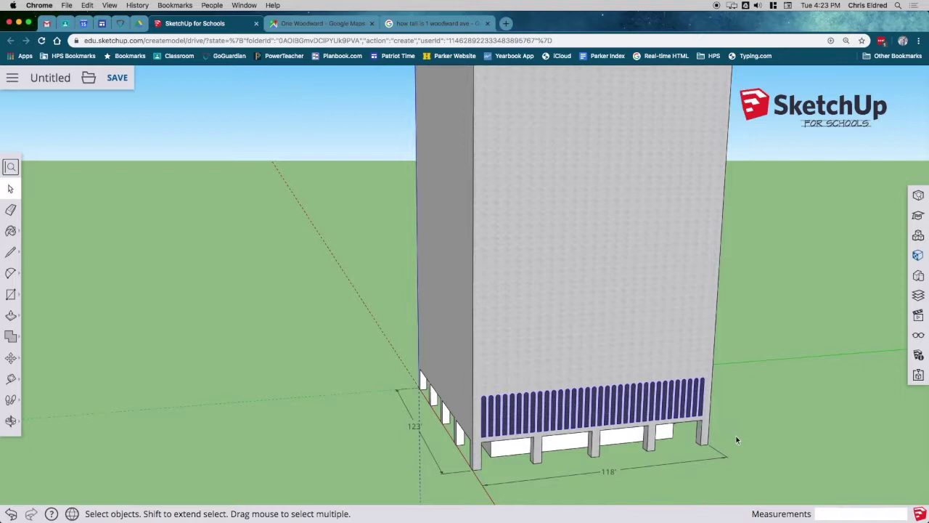
scroll(760, 388, "down", 3)
scroll(760, 386, "up", 2)
scroll(676, 473, "down", 5)
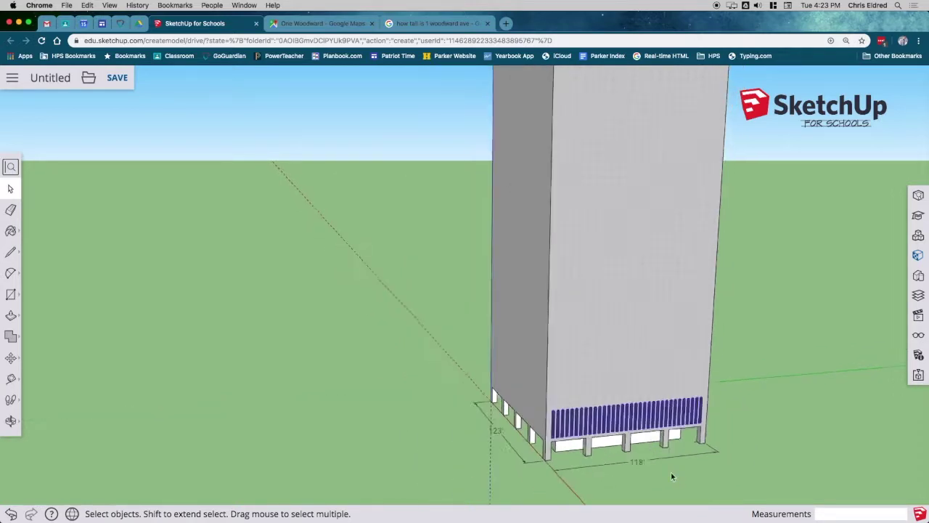
scroll(416, 474, "down", 5)
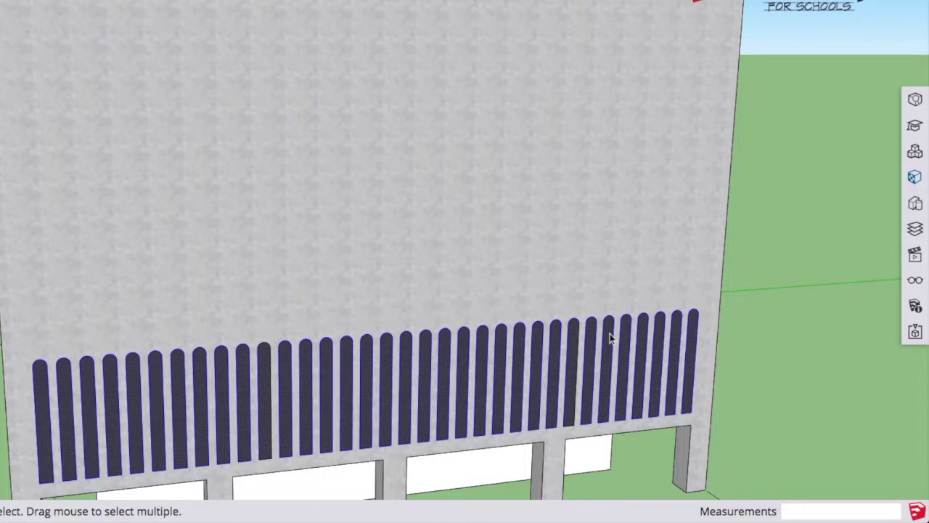
key("m")
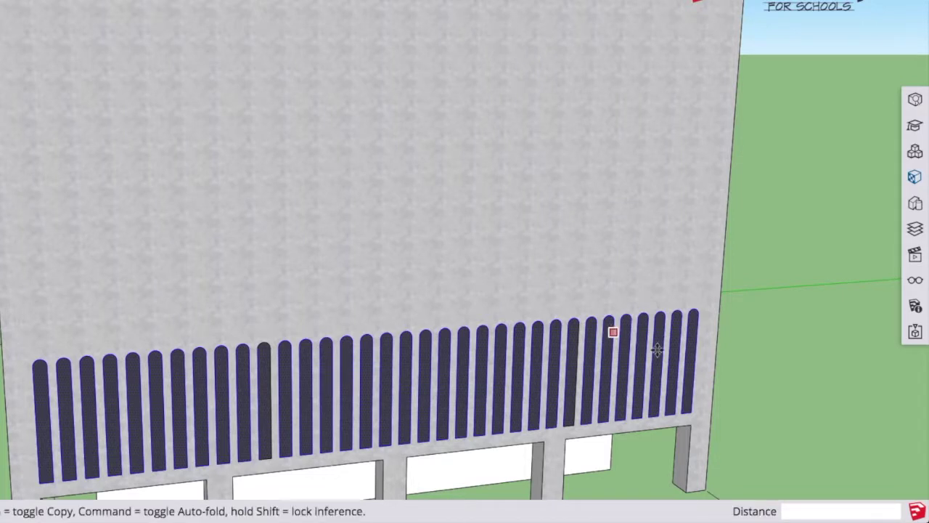
left_click_drag(693, 413, 700, 300)
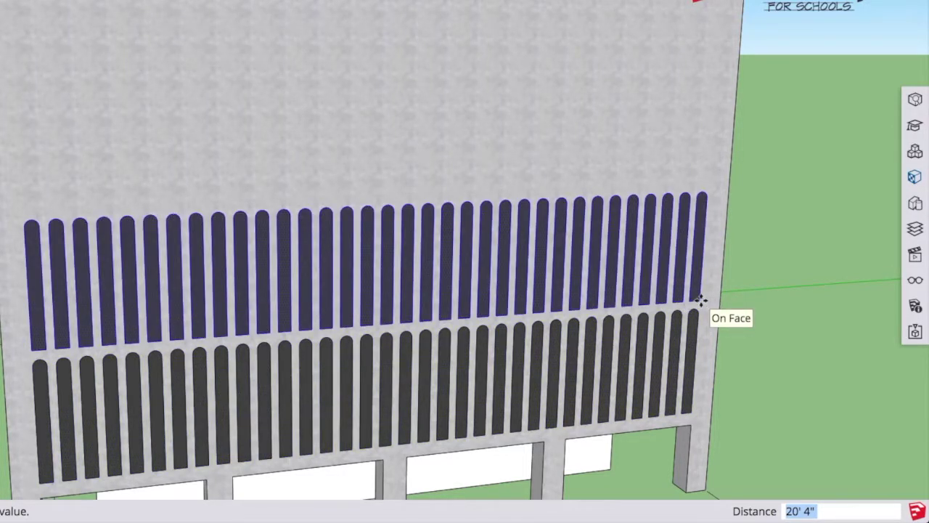
Repeat the window-row copy 17 times up the front wall to fill the tower's height
scroll(742, 390, "down", 2)
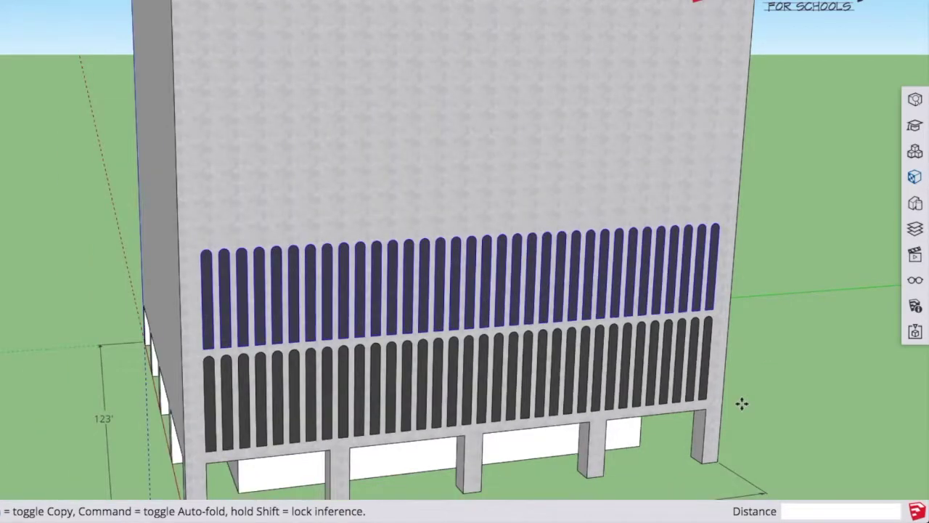
scroll(743, 403, "down", 3)
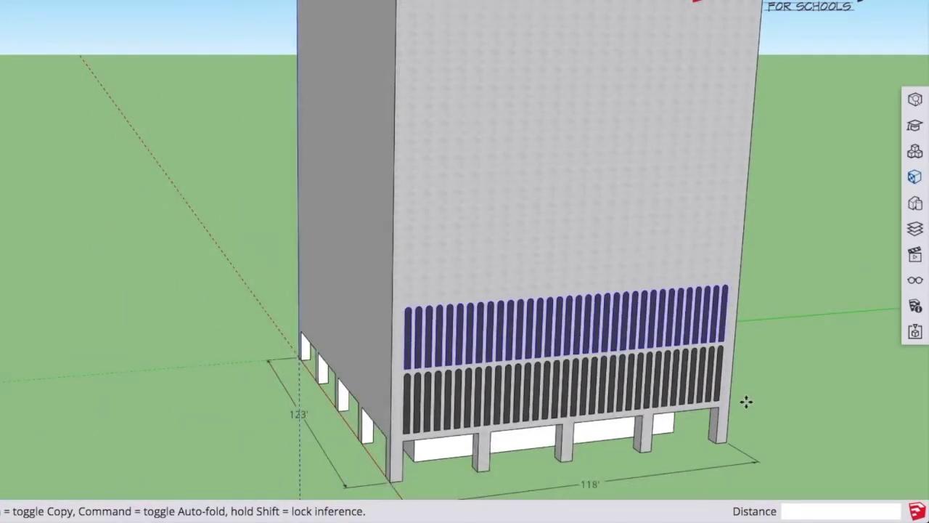
type("*17")
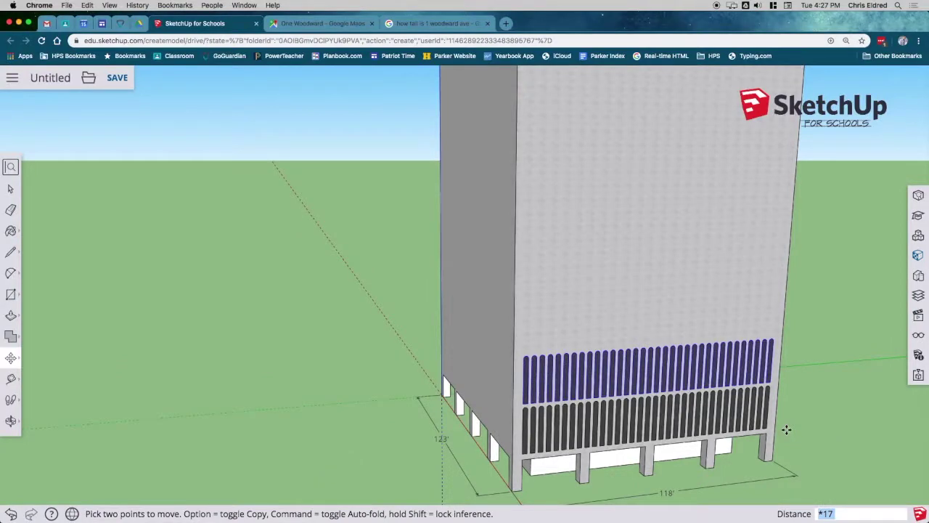
key("Return")
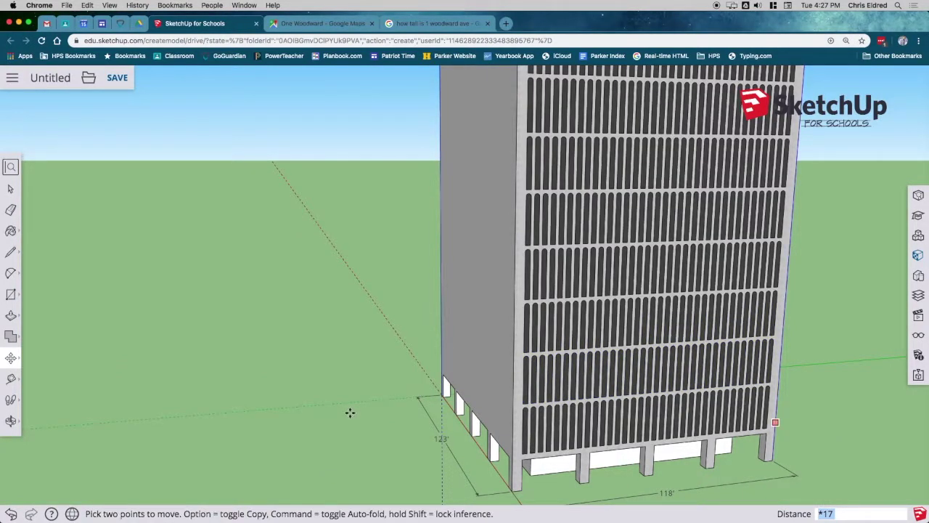
Paint the tower's adjacent side wall, the roof and the rooftop block's faces with Polished Concrete New
scroll(350, 412, "down", 5)
scroll(350, 412, "down", 2)
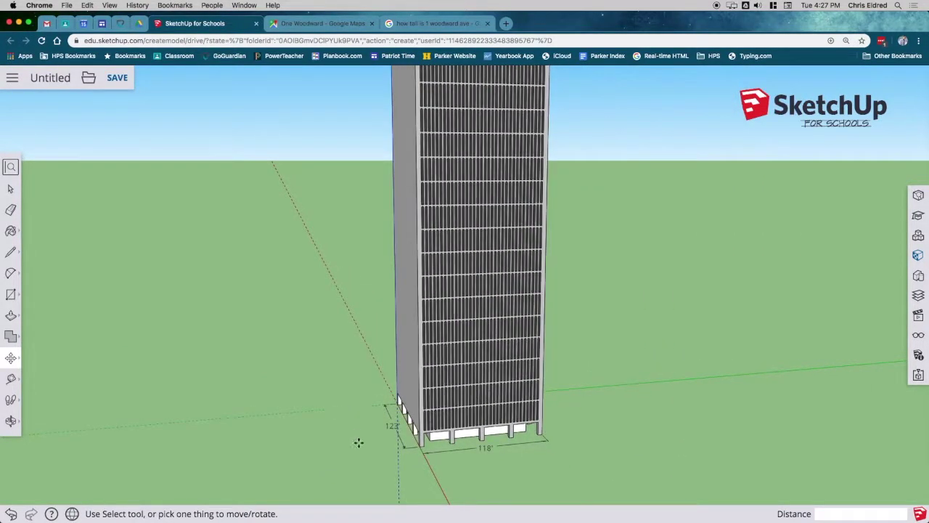
scroll(358, 443, "down", 3)
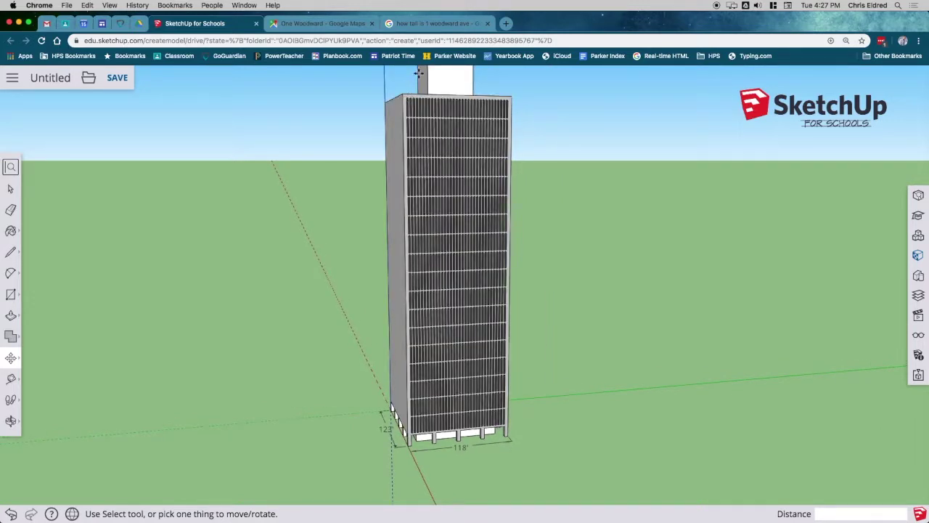
scroll(311, 312, "down", 2)
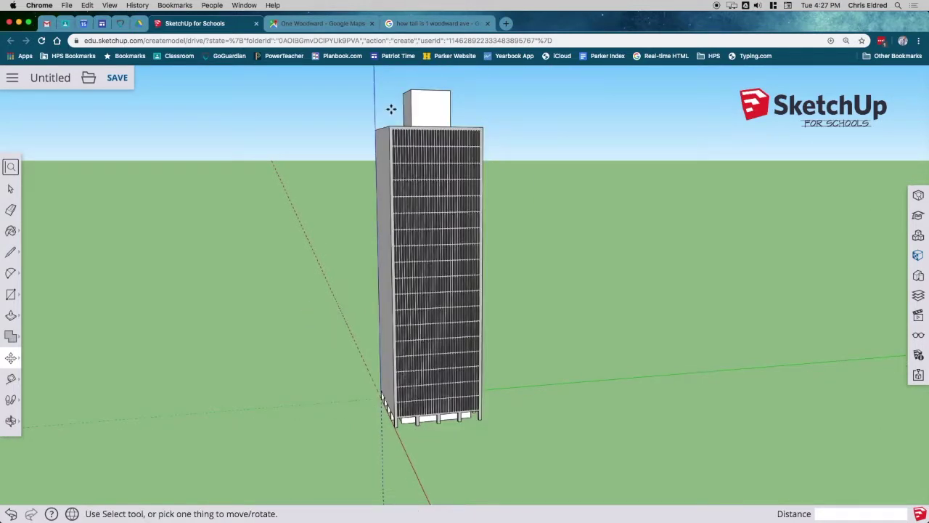
scroll(390, 111, "up", 3)
middle_click_drag(390, 111, 344, 315)
key("b")
left_click(781, 165)
left_click(834, 288)
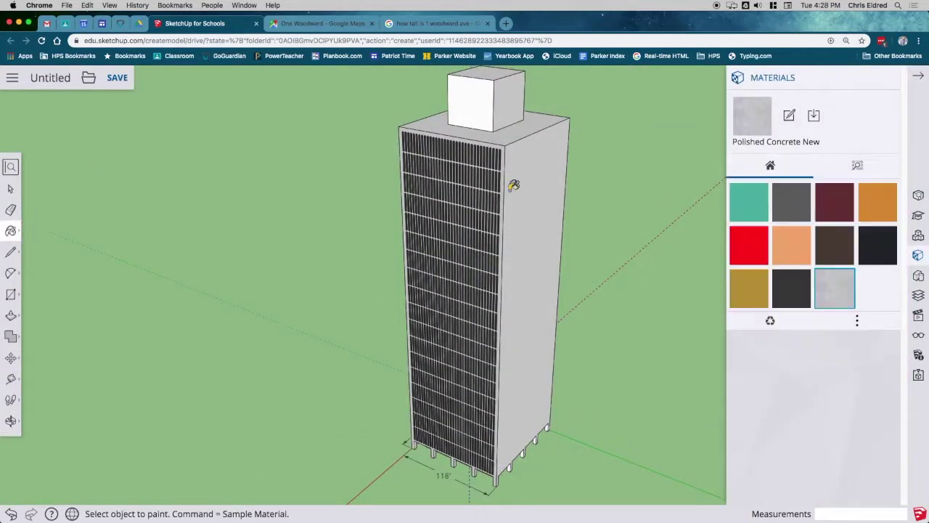
left_click(514, 186)
left_click(511, 133)
left_click(505, 114)
left_click(490, 109)
left_click(494, 69)
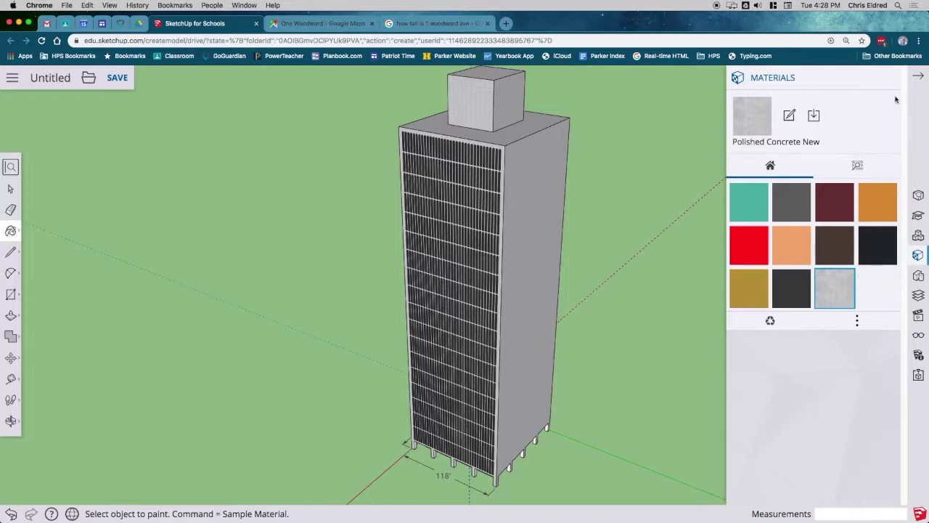
left_click(918, 79)
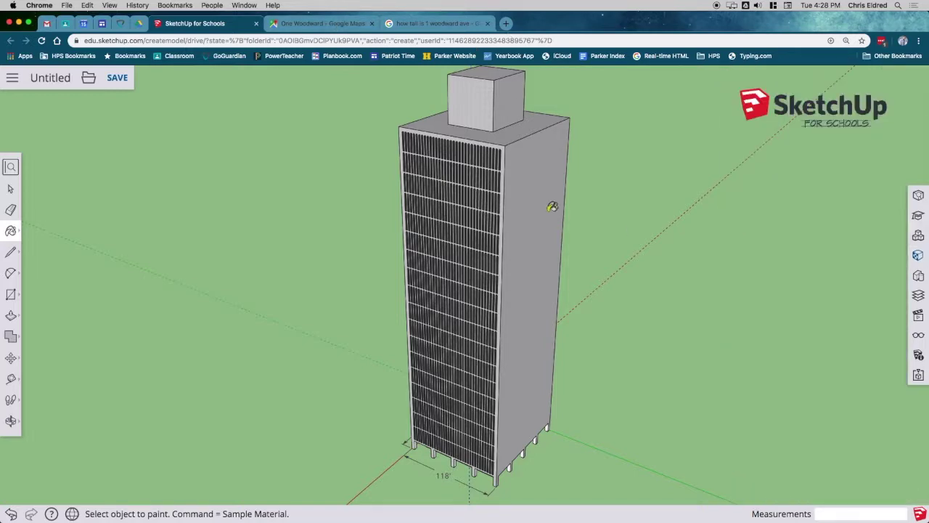
Switch to Google Maps to compare the real One Woodward facade with the model
left_click(327, 24)
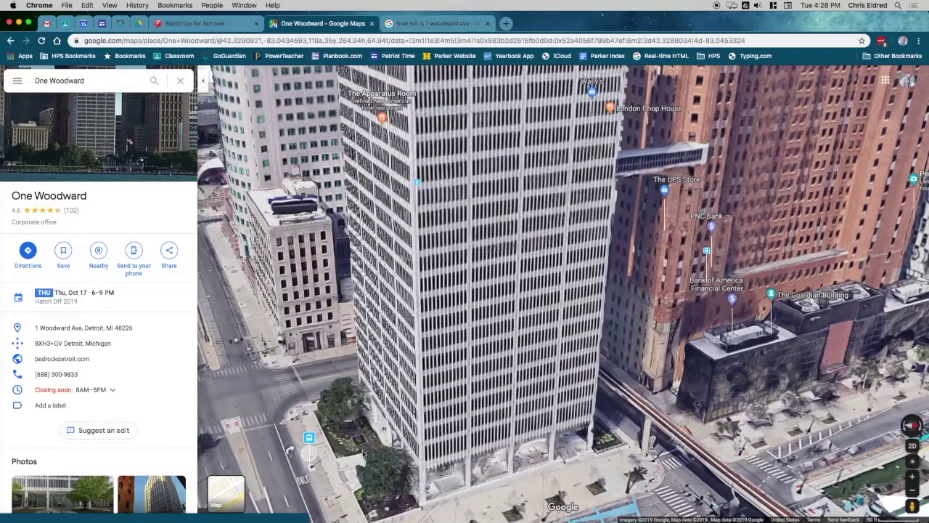